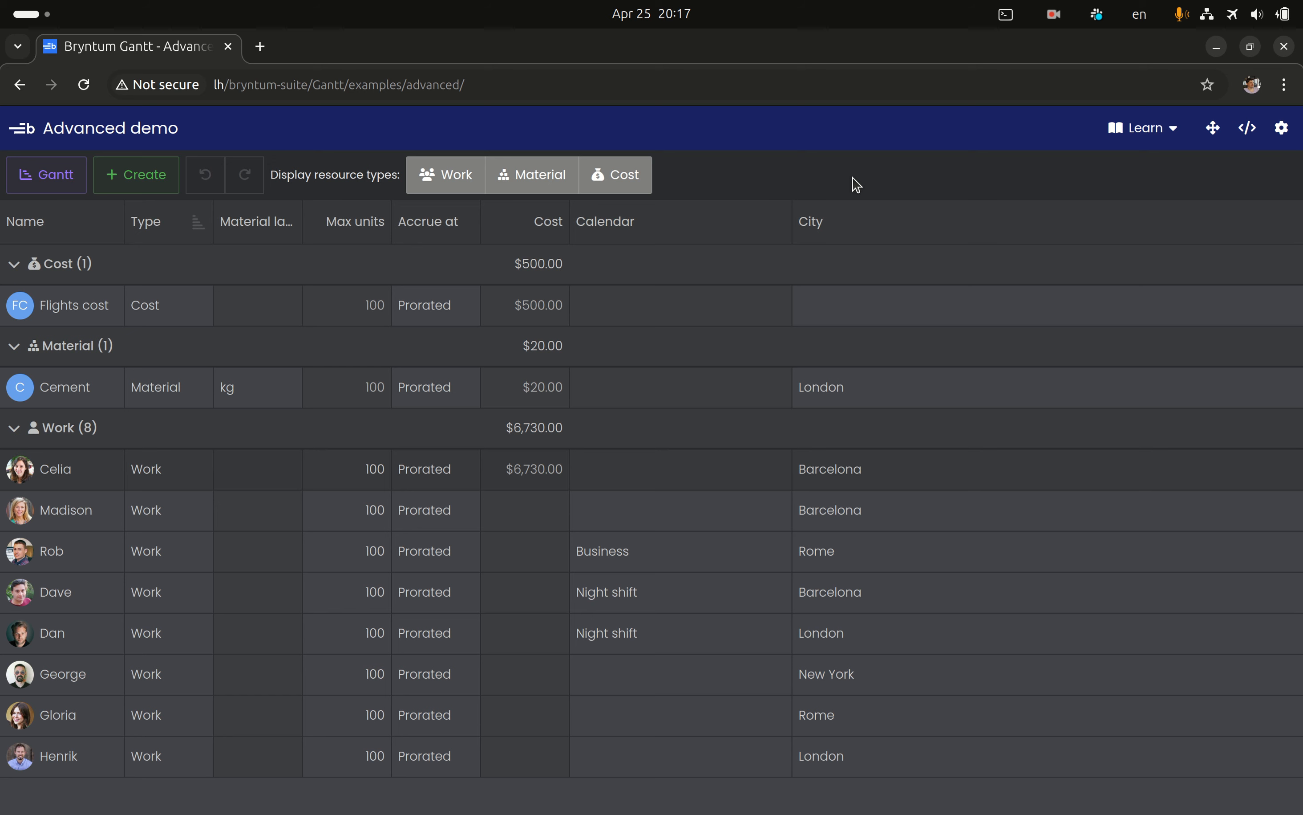
Open the cost settings of the first Work resource and examine its 20% off rate table
right_click(470, 482)
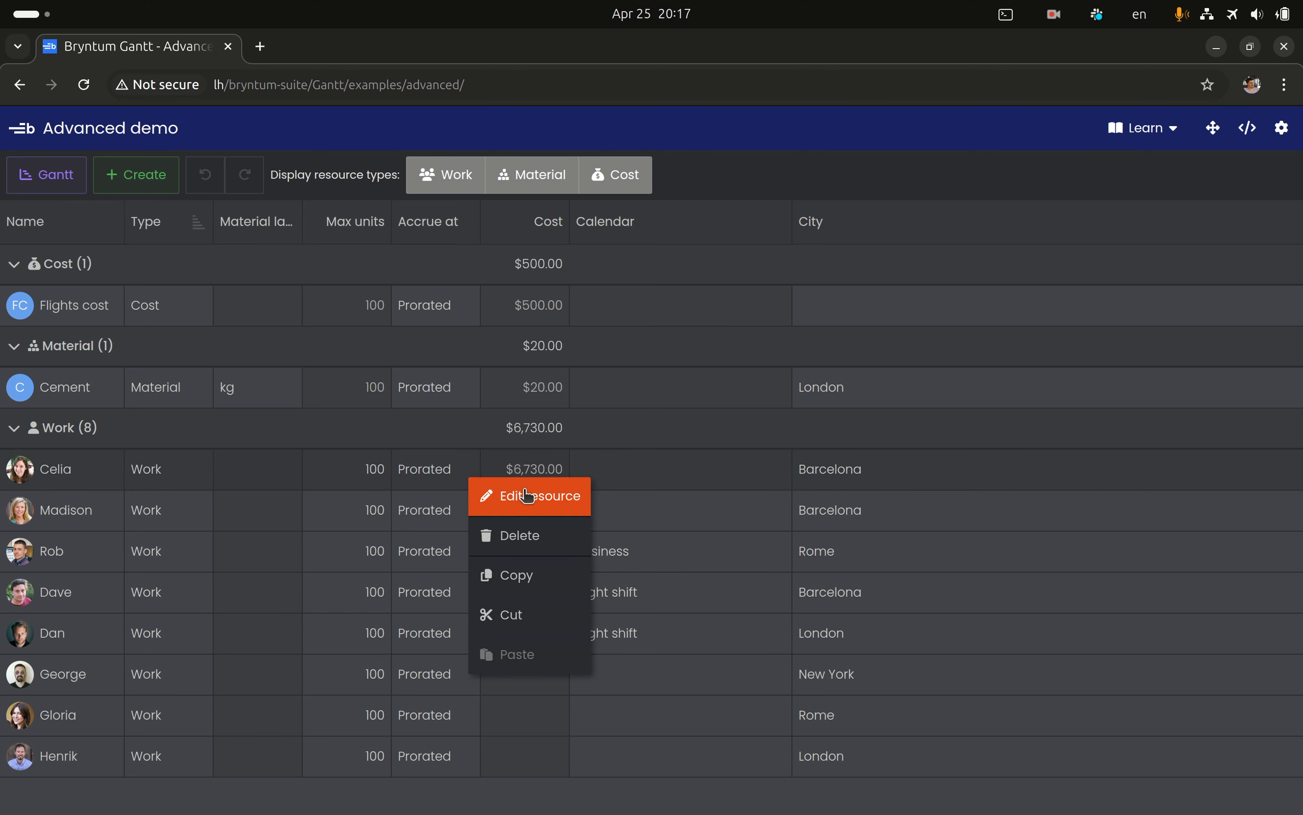
click(523, 492)
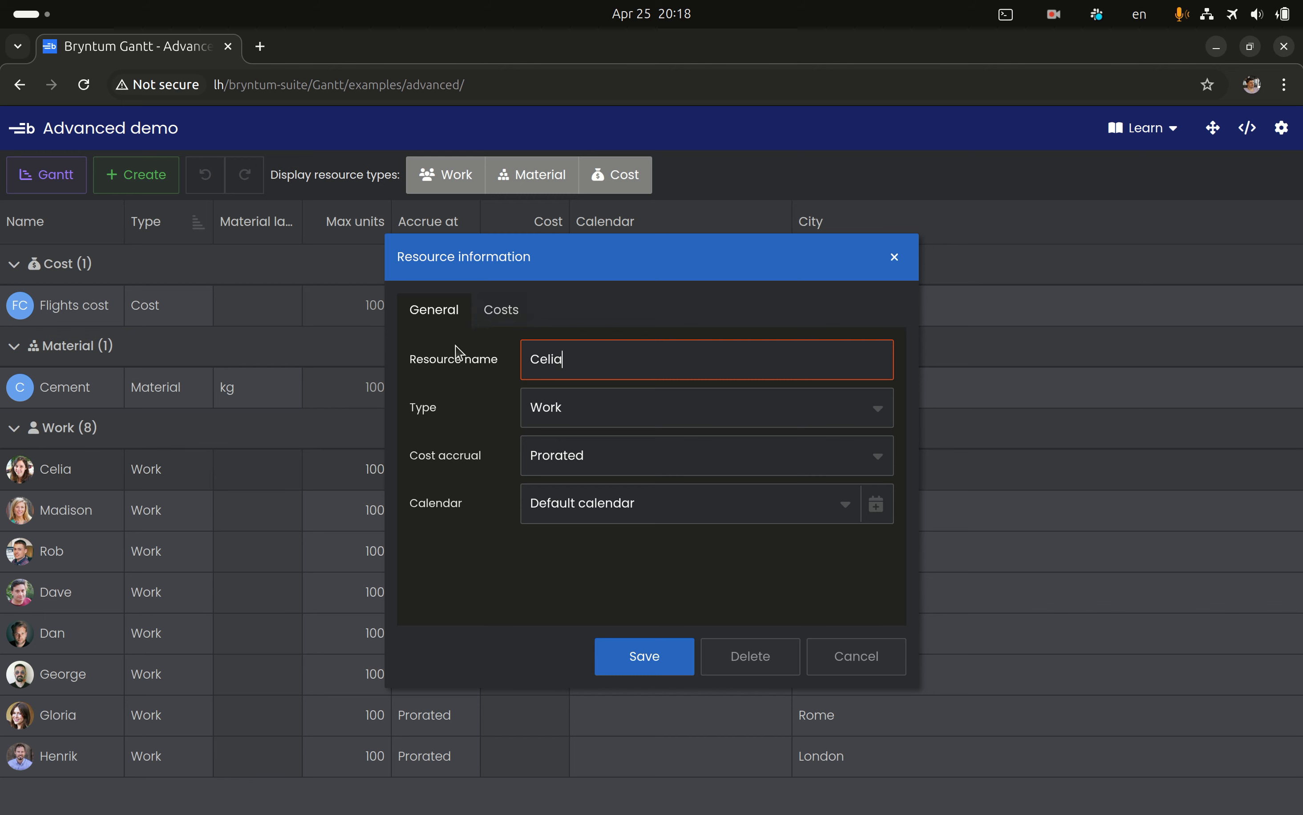
click(499, 318)
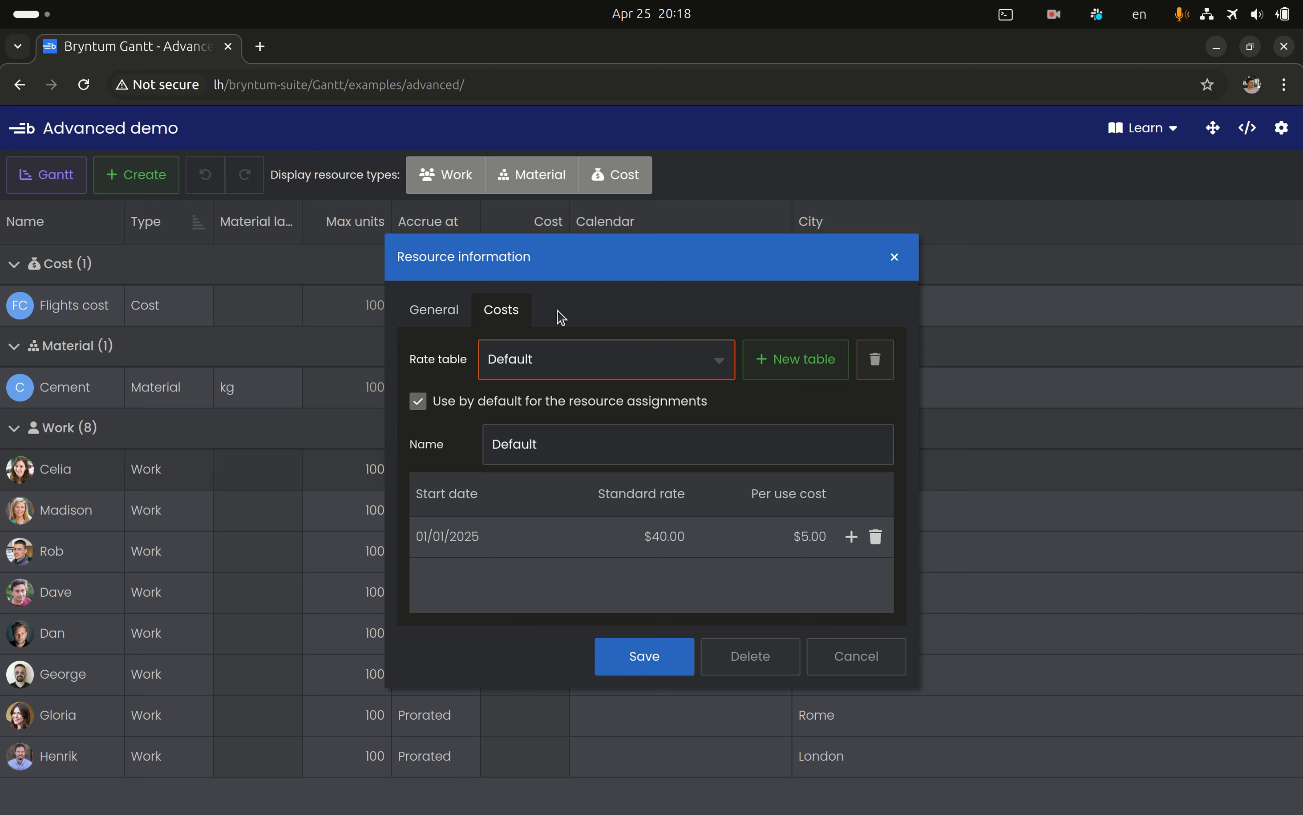
click(720, 361)
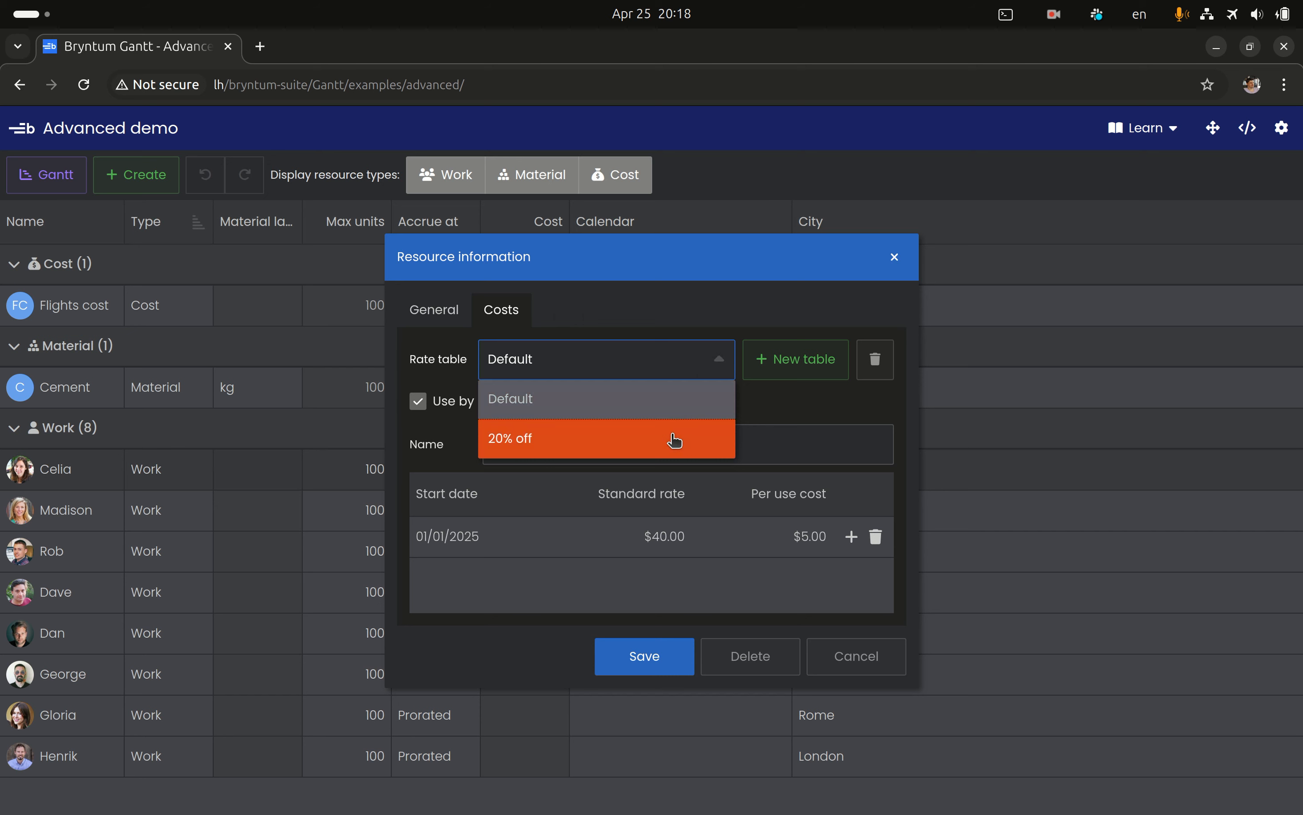
click(674, 441)
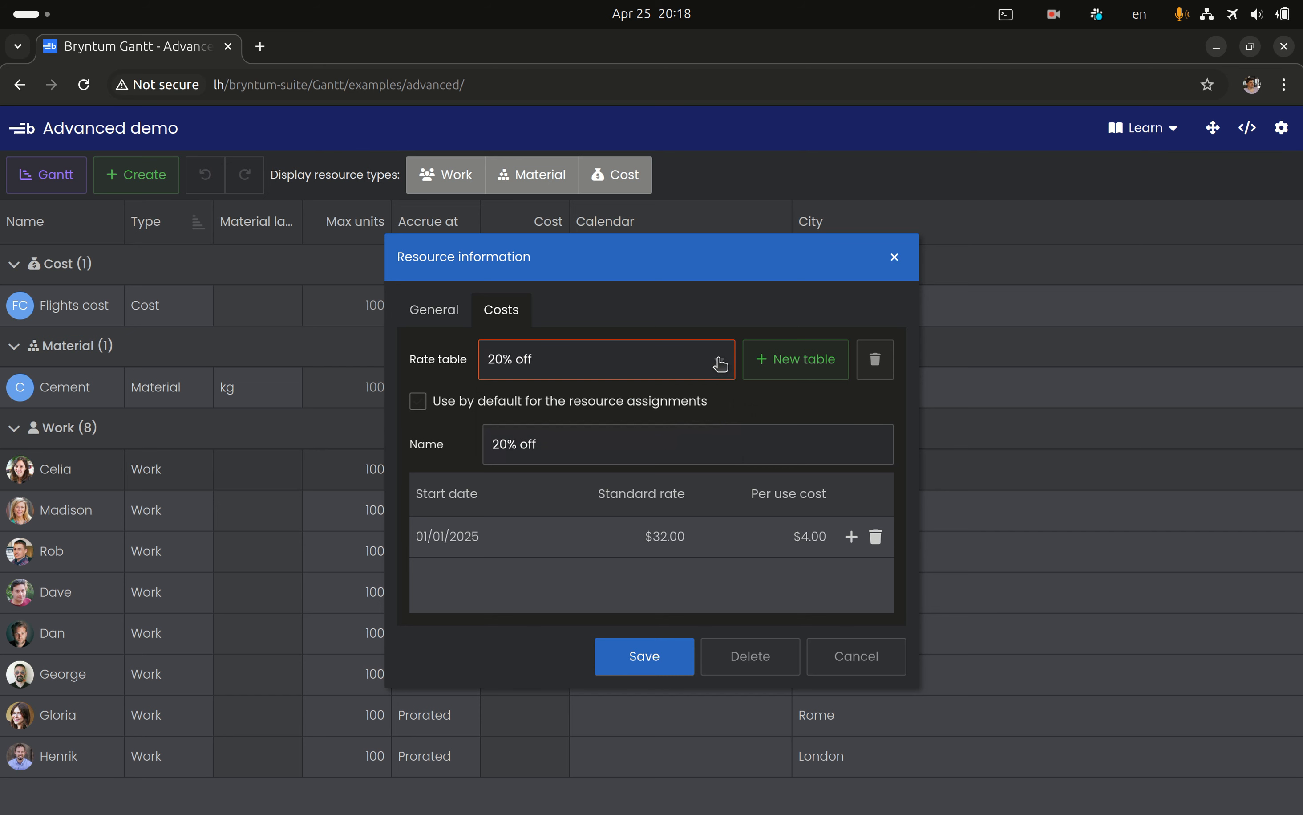
double_click(500, 555)
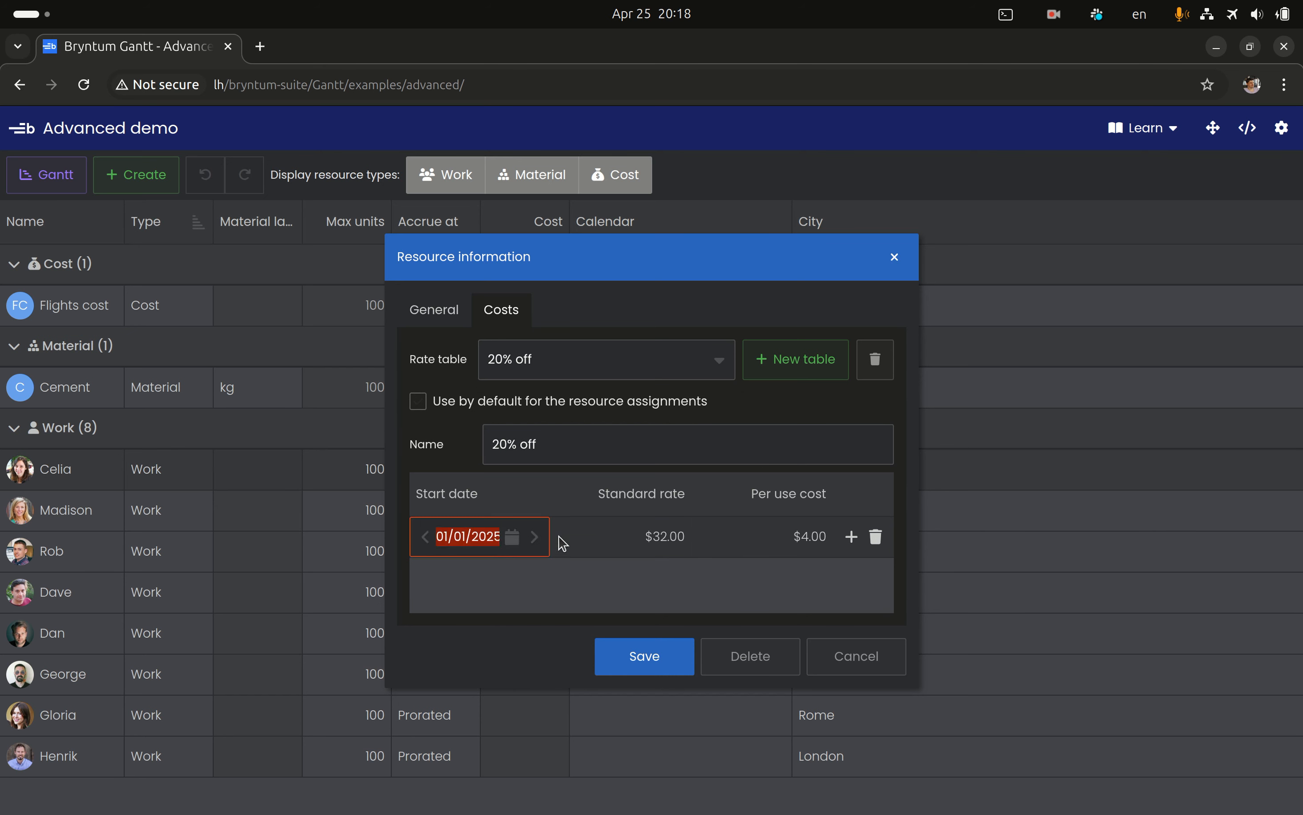
double_click(603, 538)
click(562, 584)
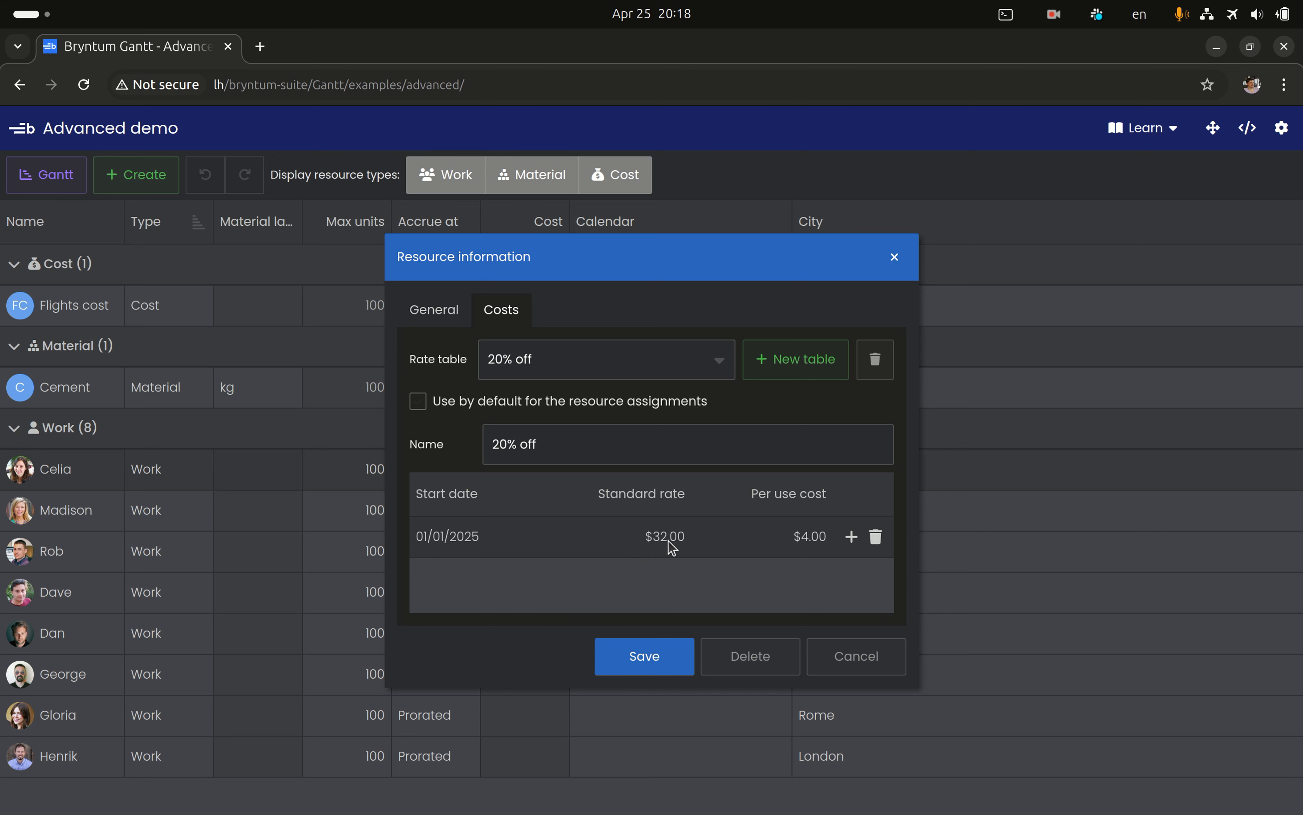
Add a rate row with a $33.00 standard rate and $5.00 per use cost to the 20% off table, and discard the changes
click(851, 537)
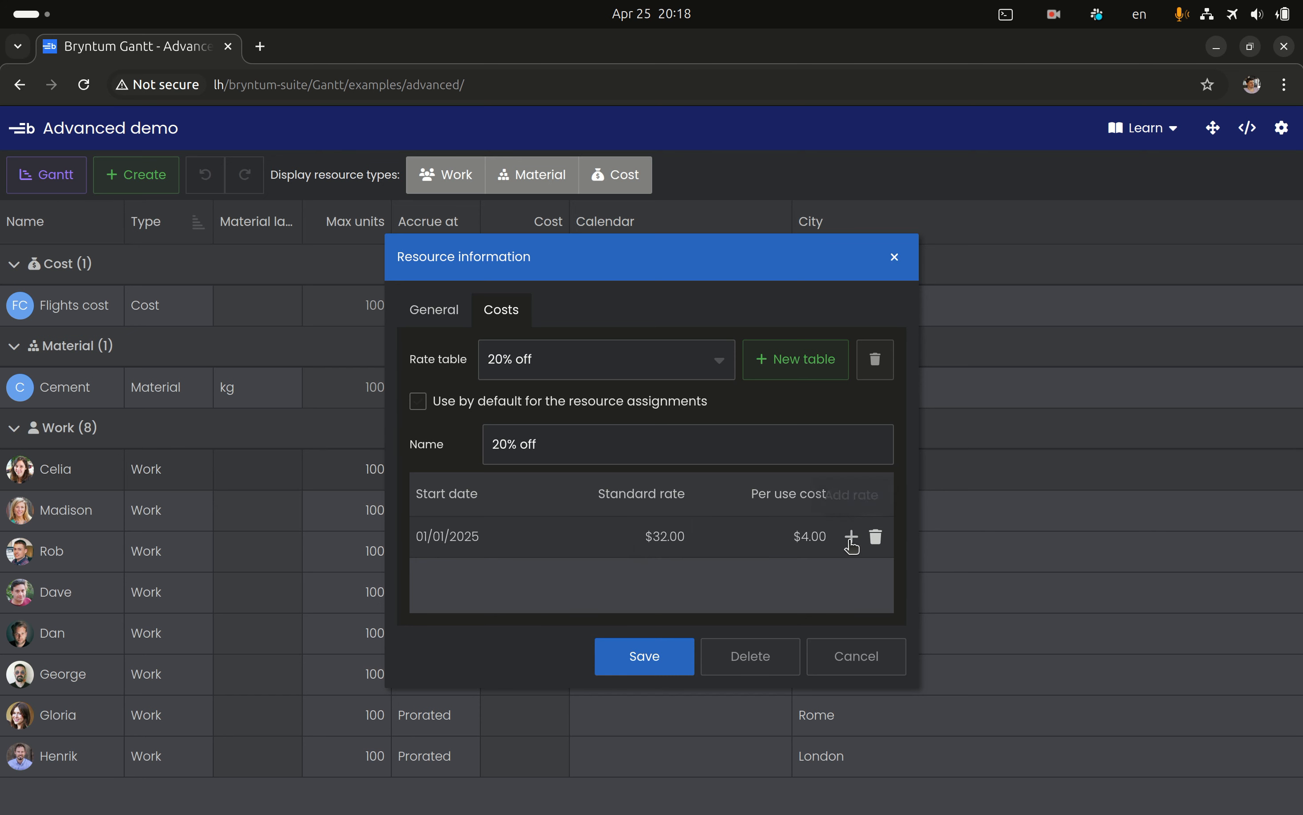
double_click(626, 578)
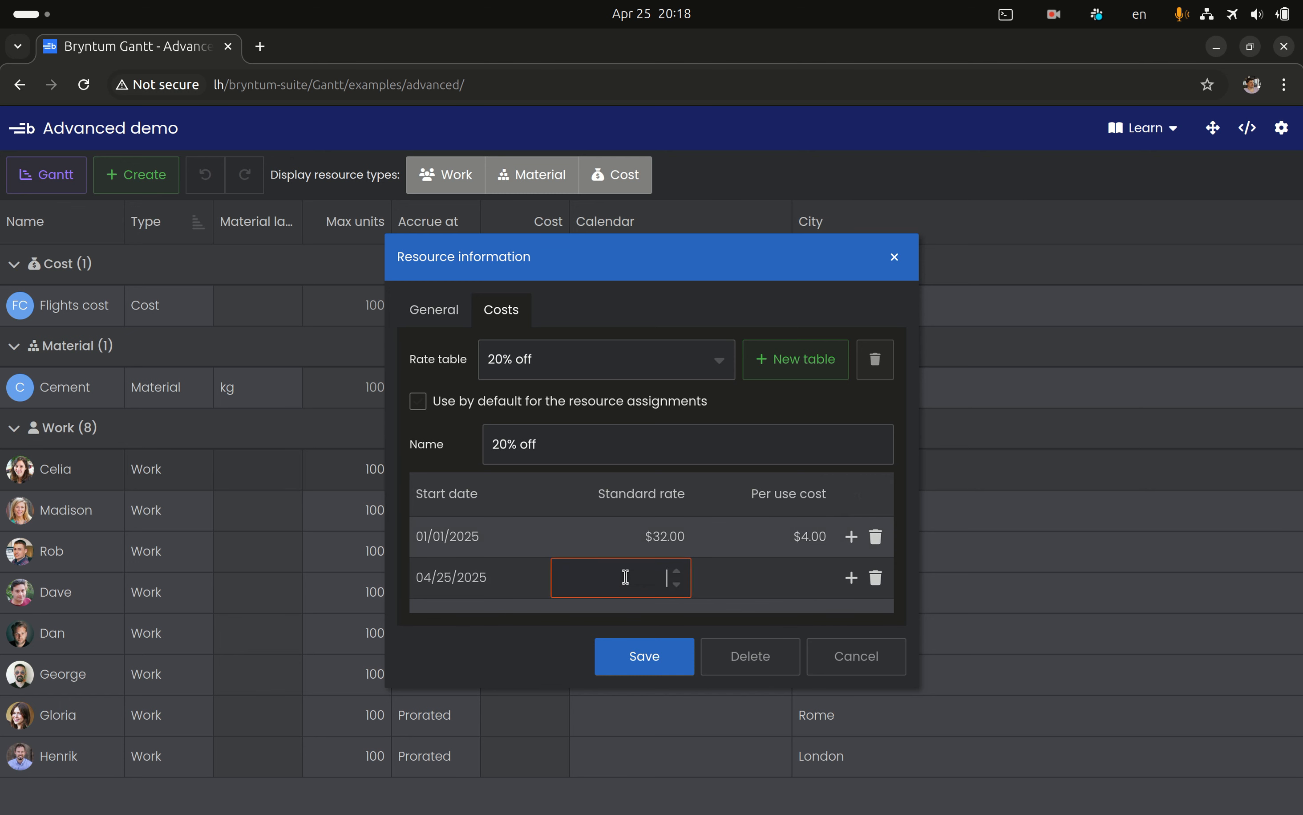
text(33)
double_click(798, 585)
text(5)
double_click(666, 577)
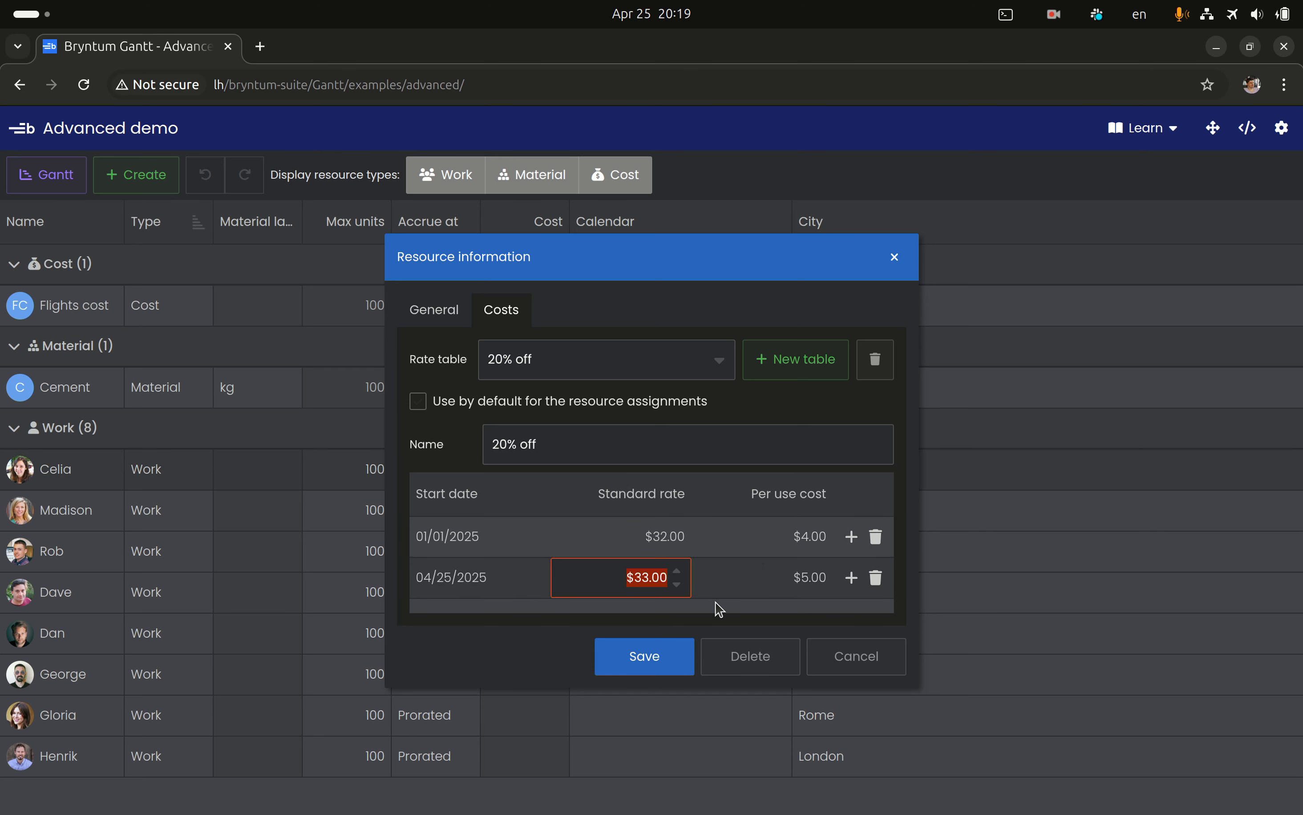
click(814, 412)
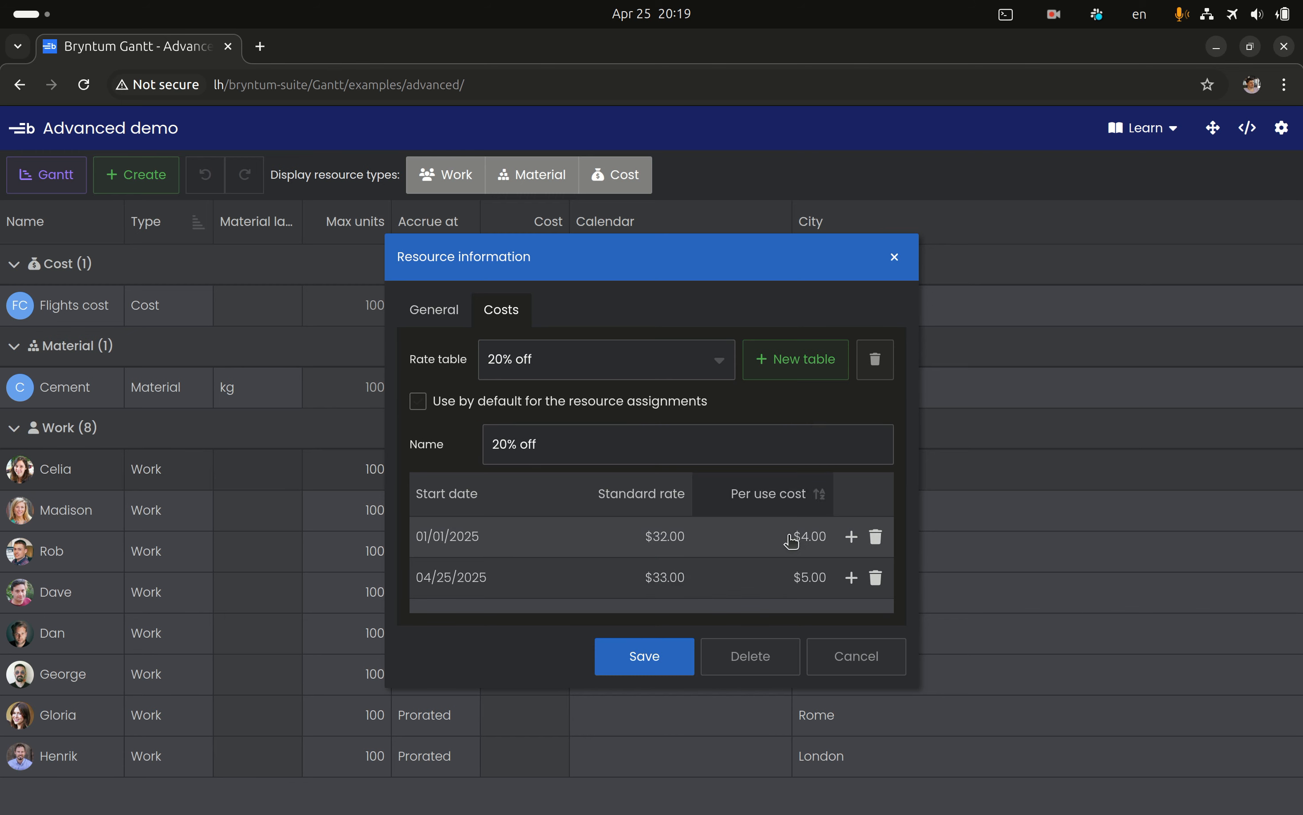
click(847, 666)
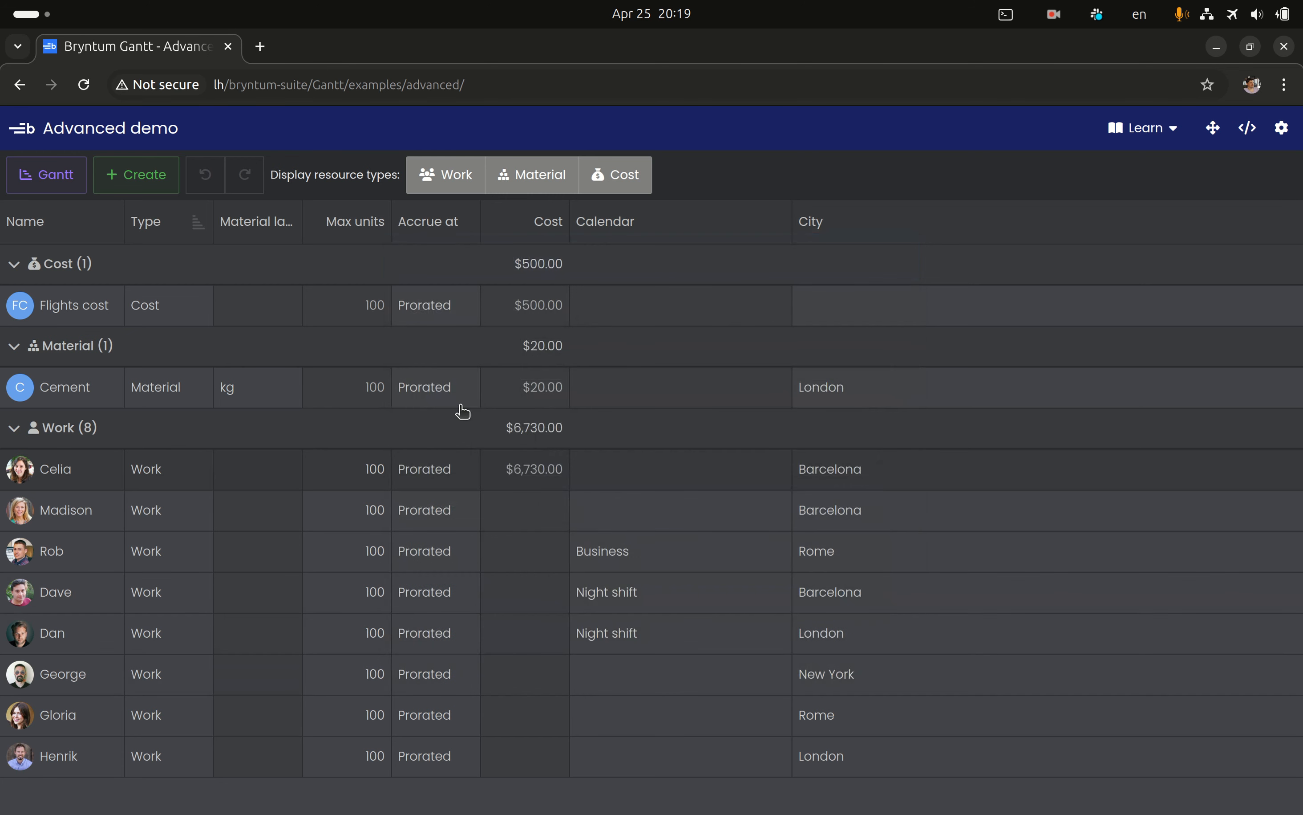
View the cost settings of the Cement material resource and close them without changes
right_click(420, 397)
click(454, 411)
click(502, 310)
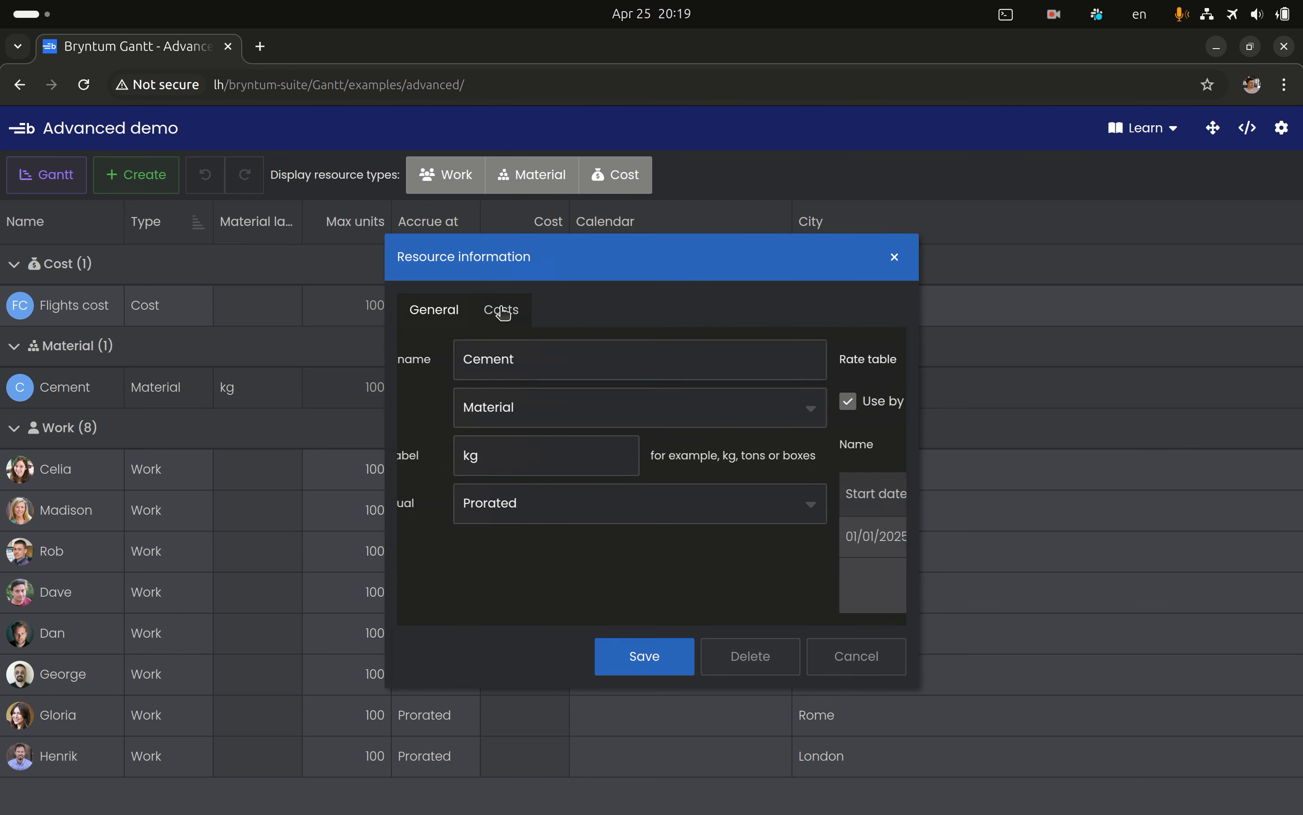
key(Escape)
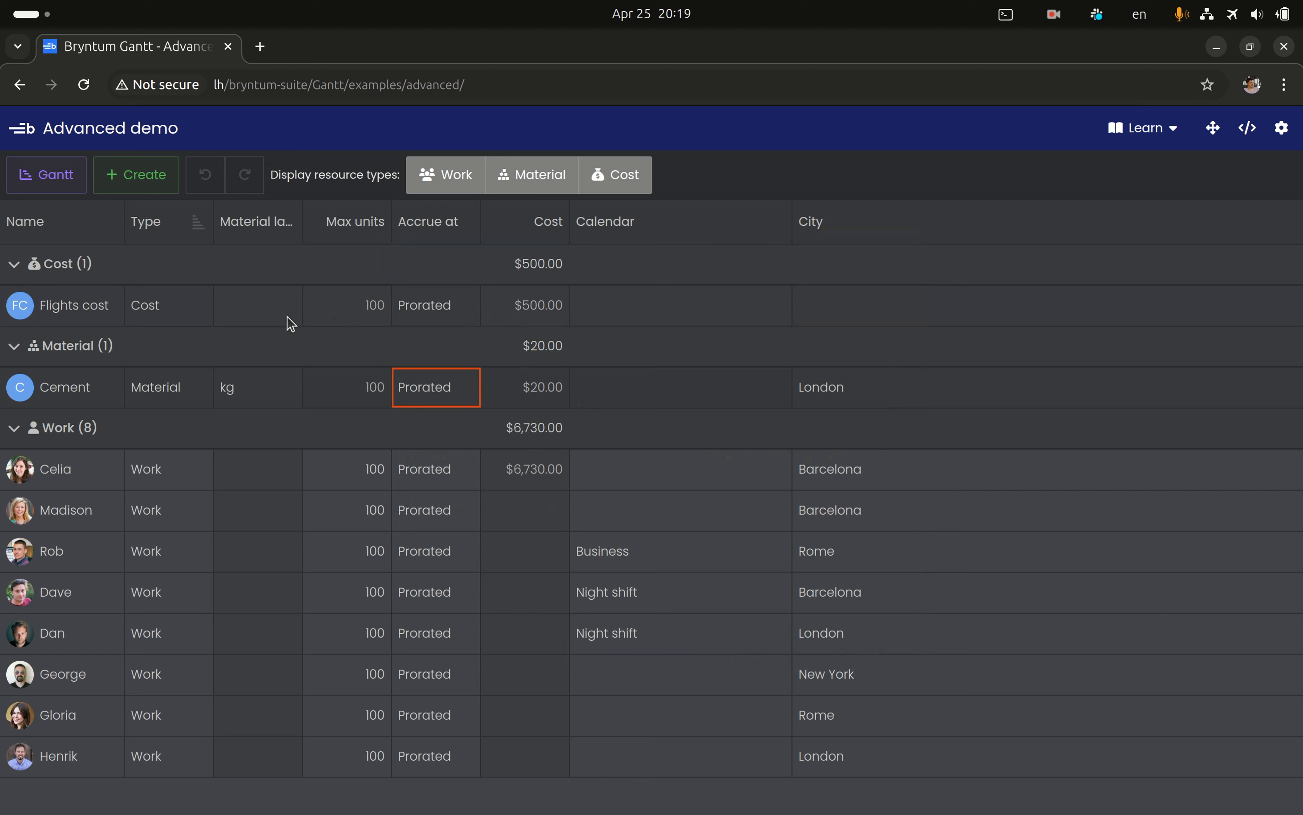
View the general settings of the Flights cost resource and close them without changes
right_click(358, 319)
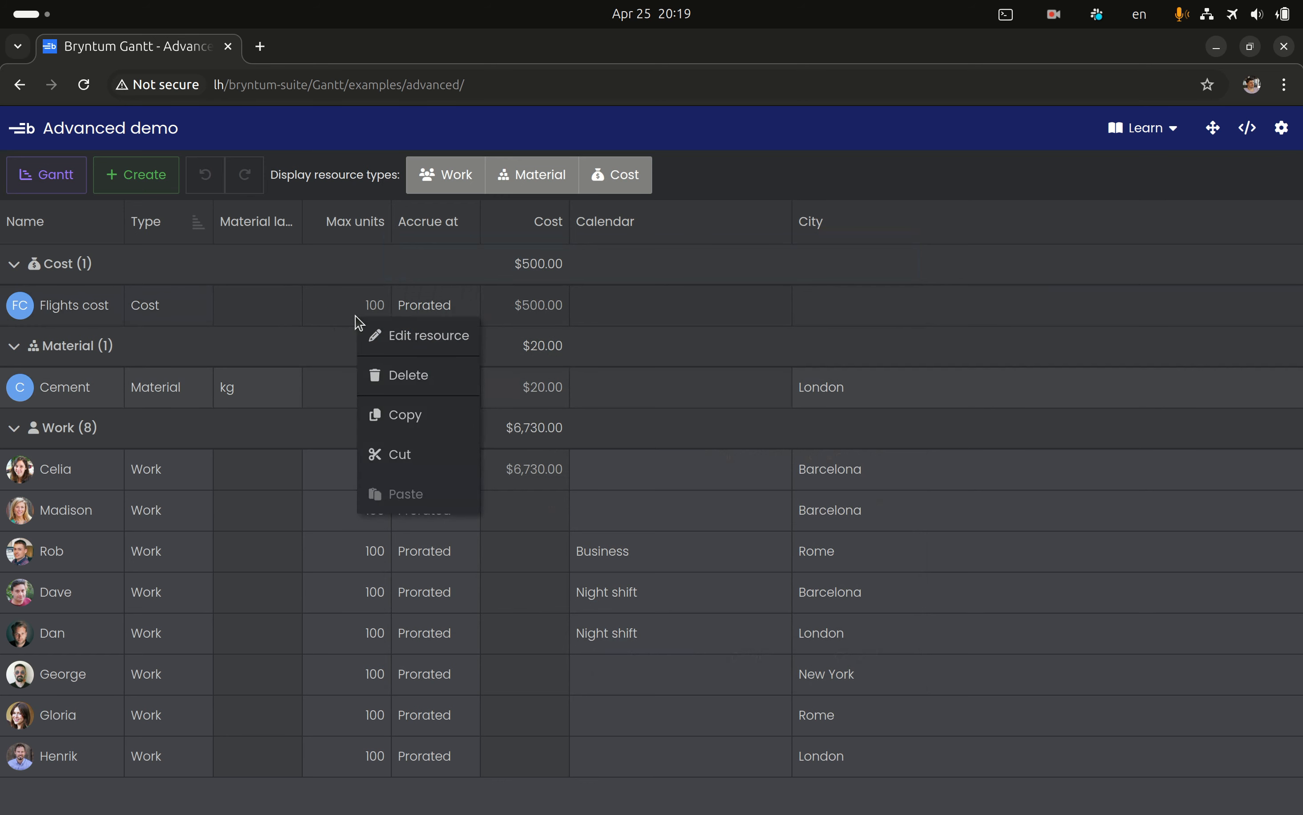
click(395, 338)
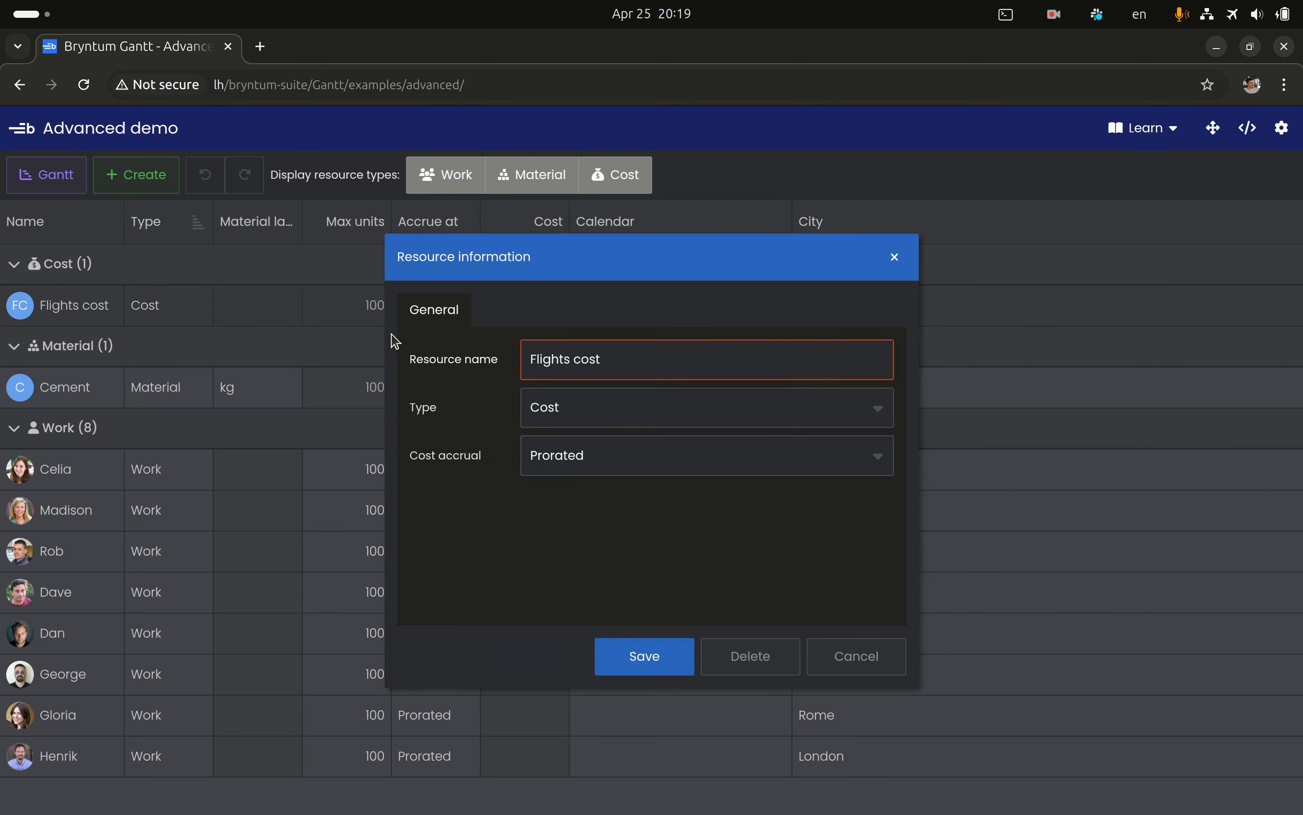
key(Escape)
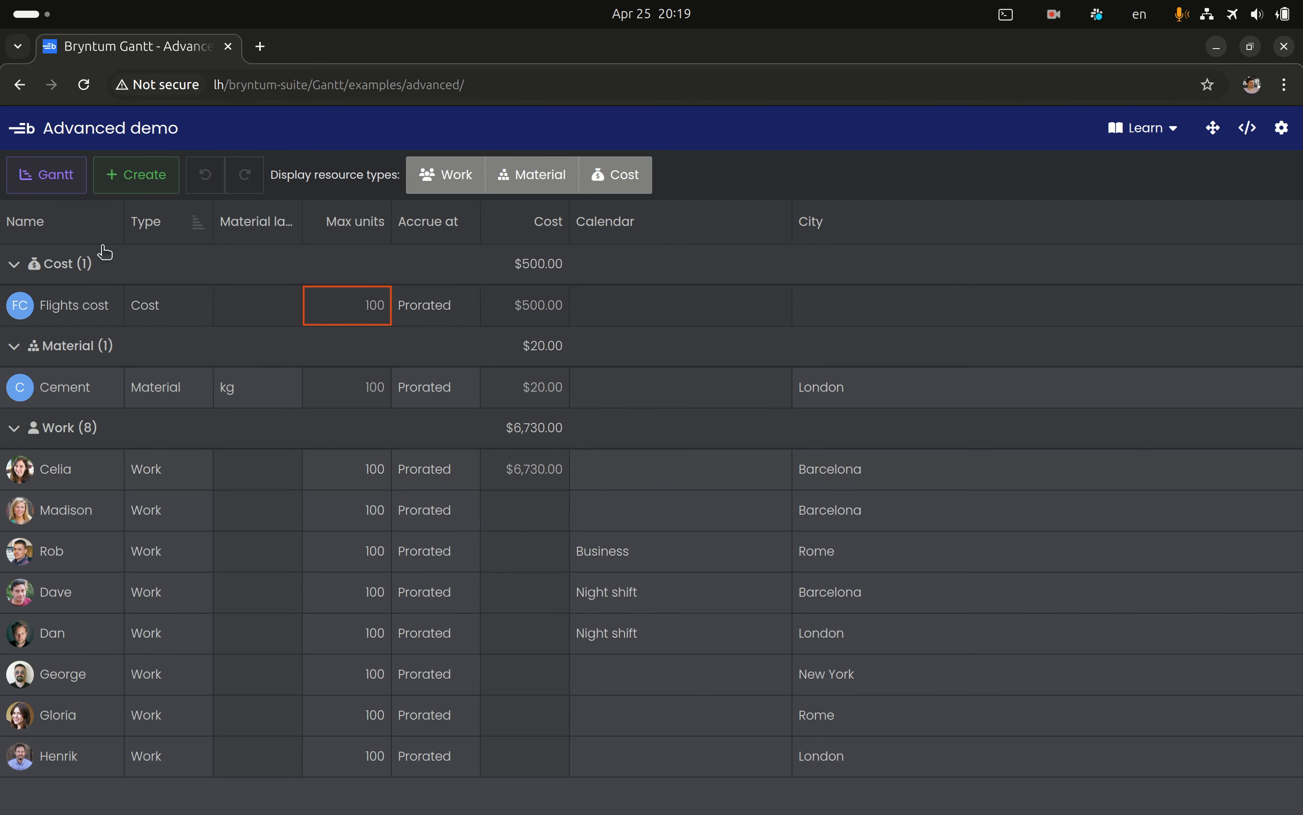
Compare the task costs in the Gantt view with the resource costs, ending in the Gantt view
click(49, 186)
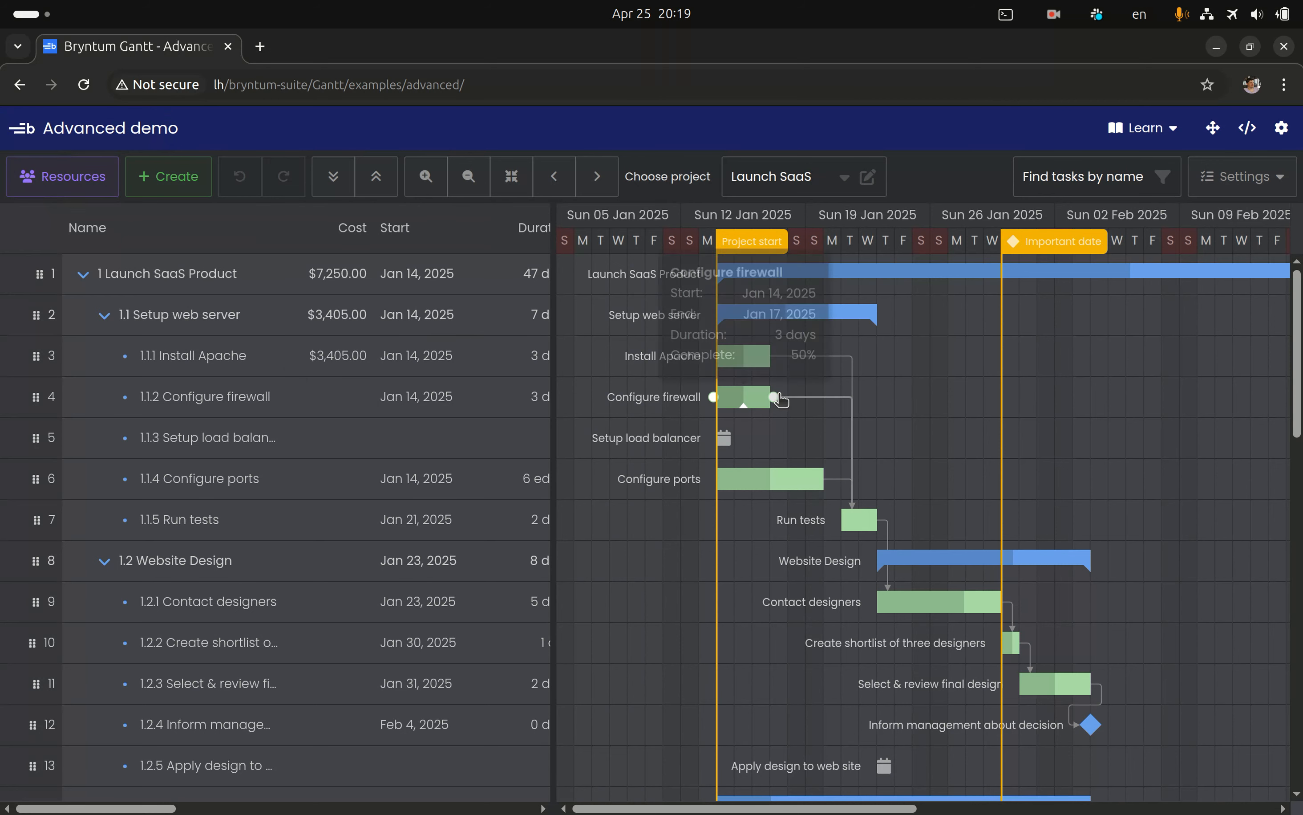
click(741, 362)
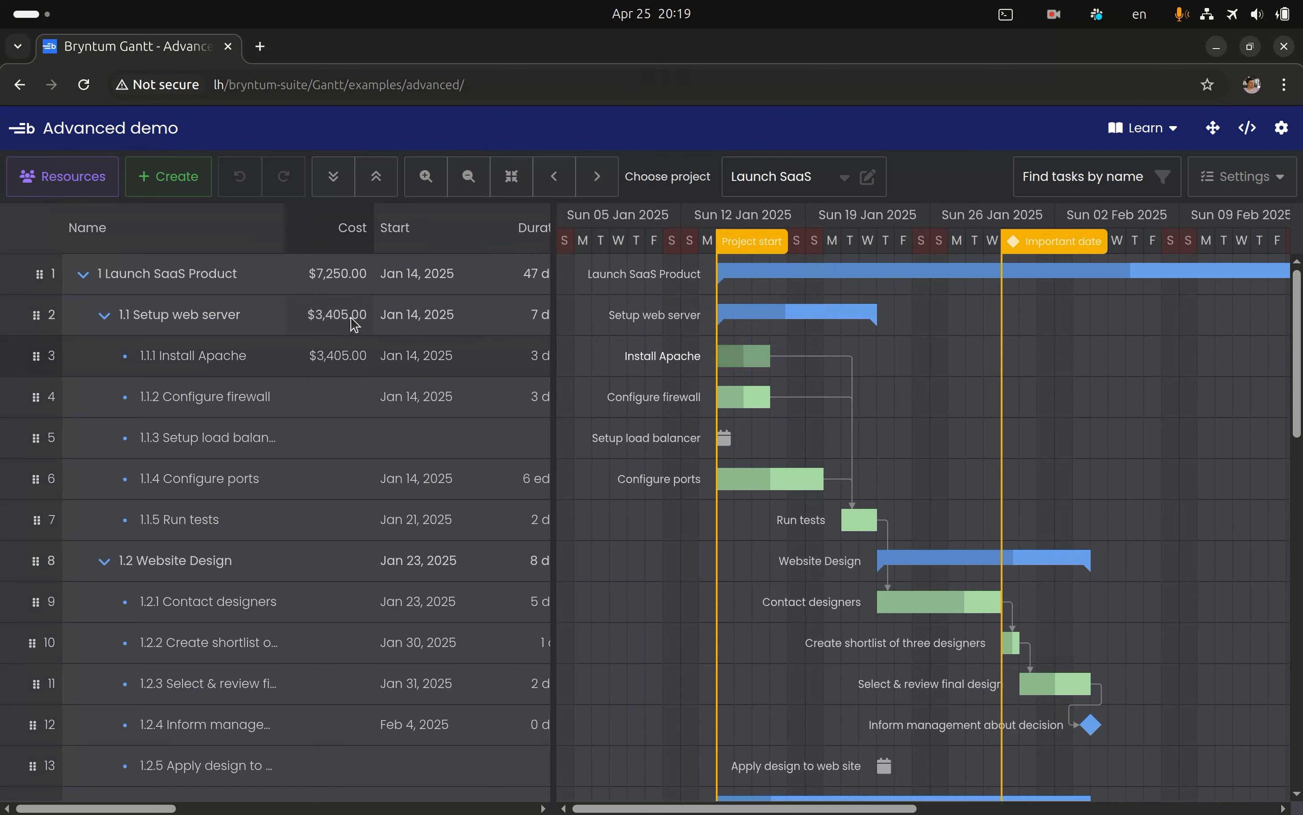
click(23, 169)
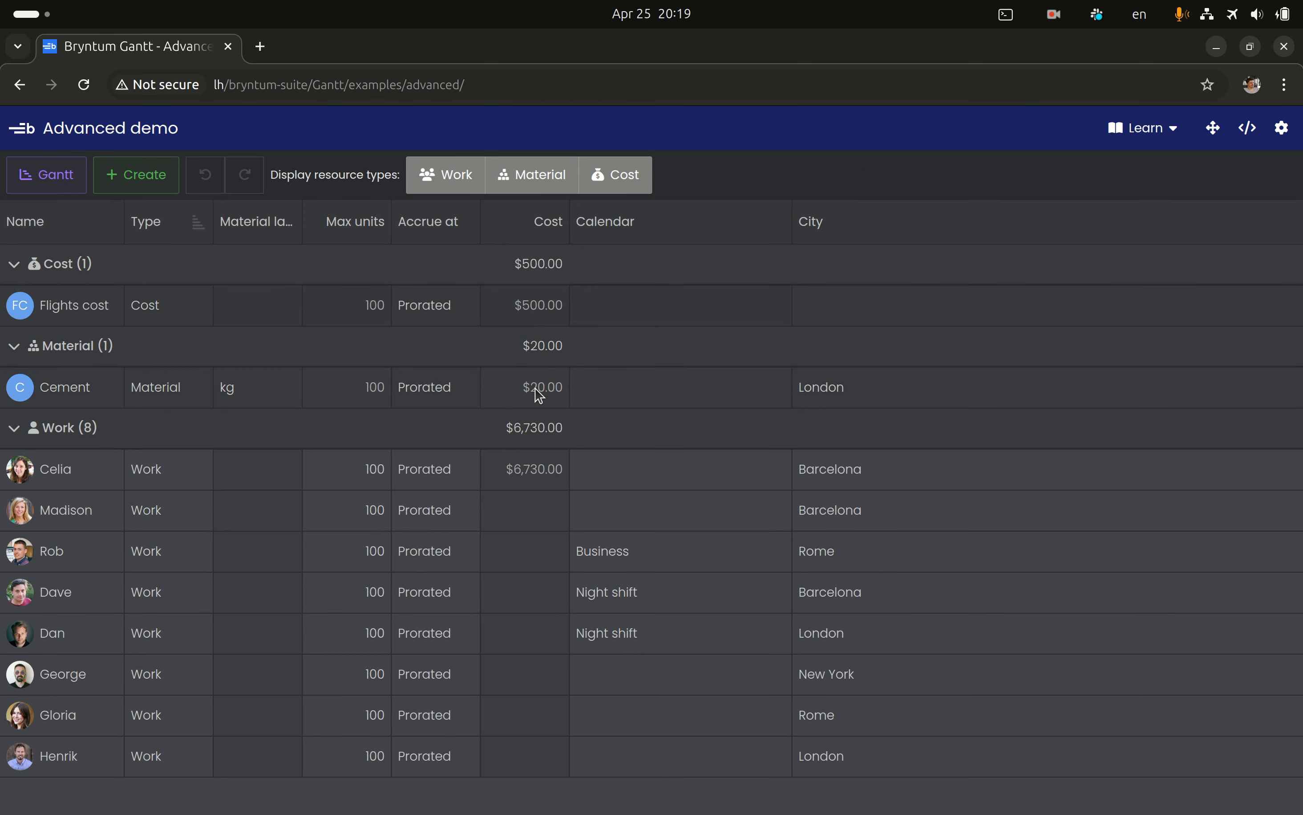
click(69, 179)
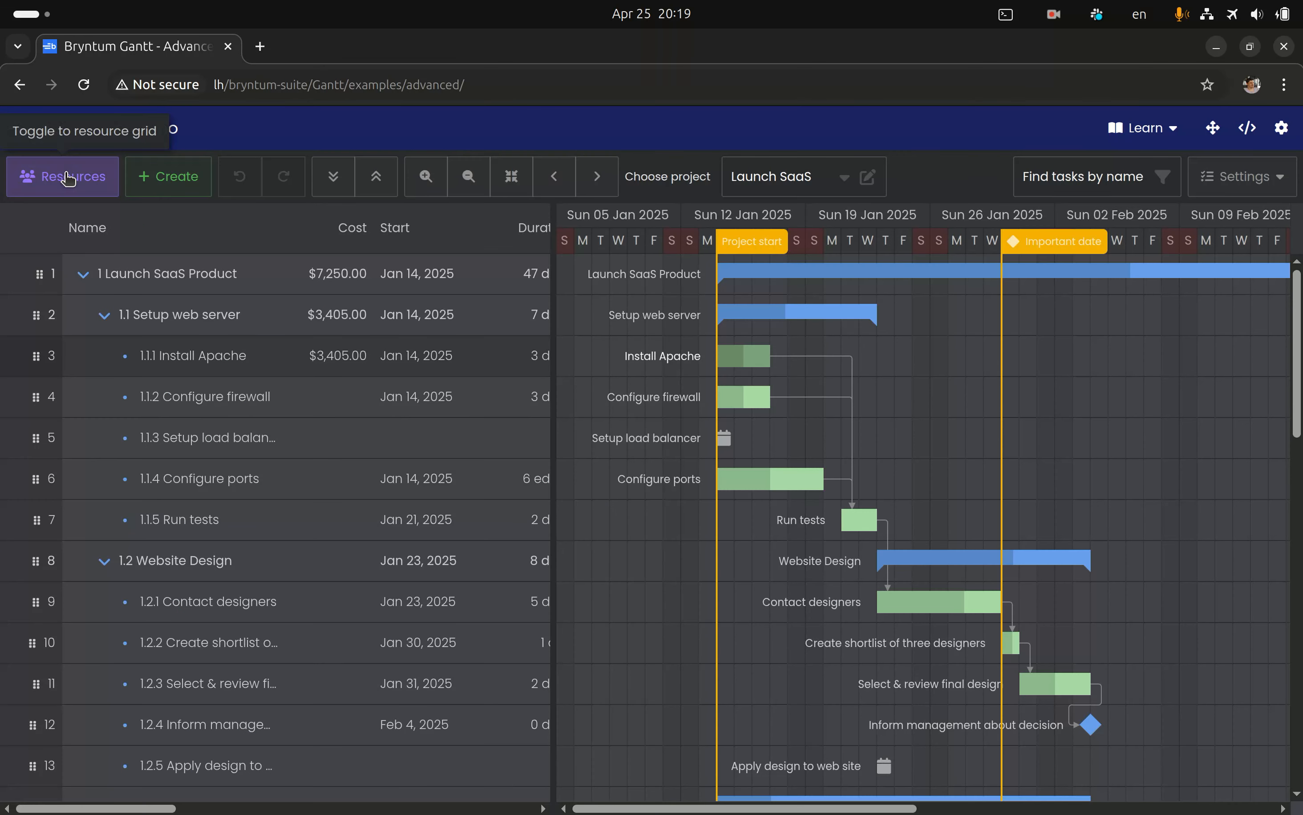
In the Install Apache task's resource assignments, set the Work resource's rate table to 20% off
double_click(745, 356)
click(499, 206)
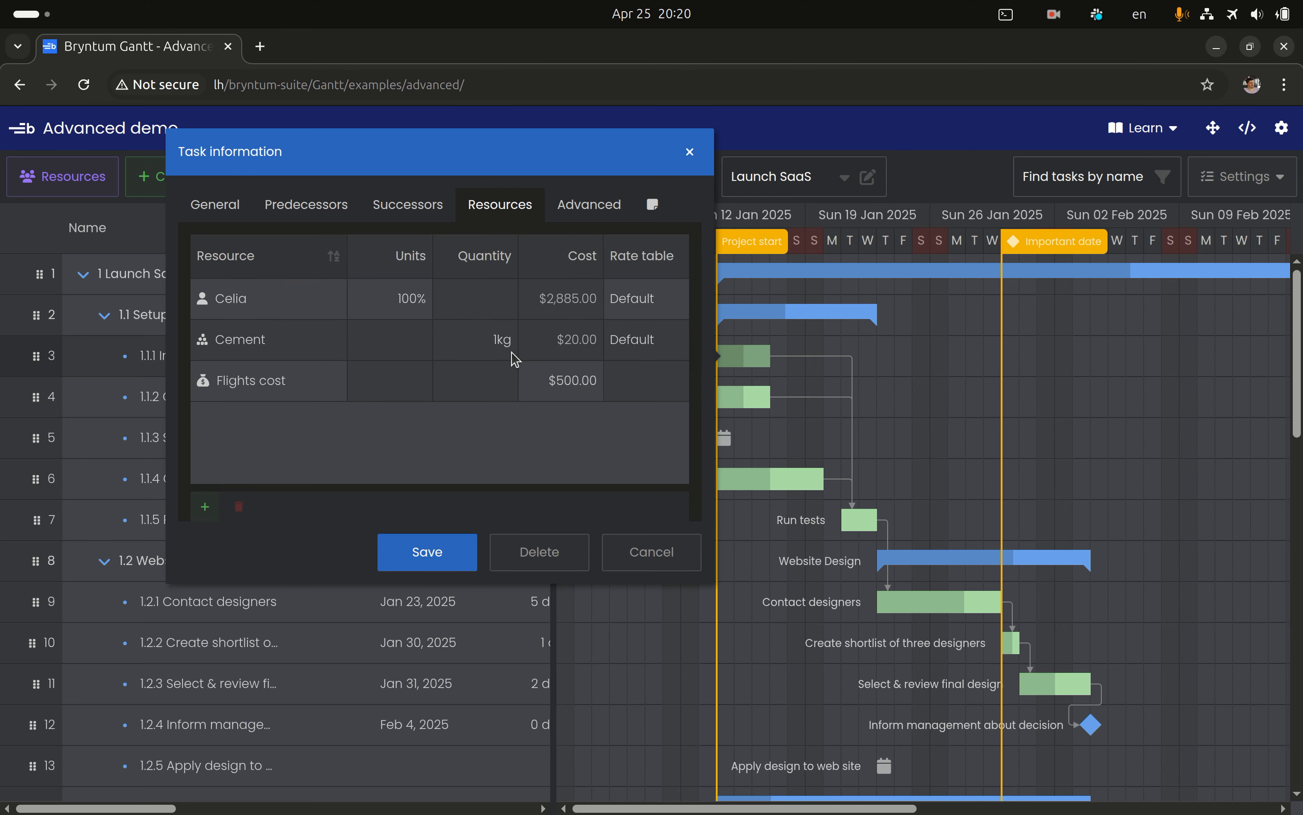
click(571, 315)
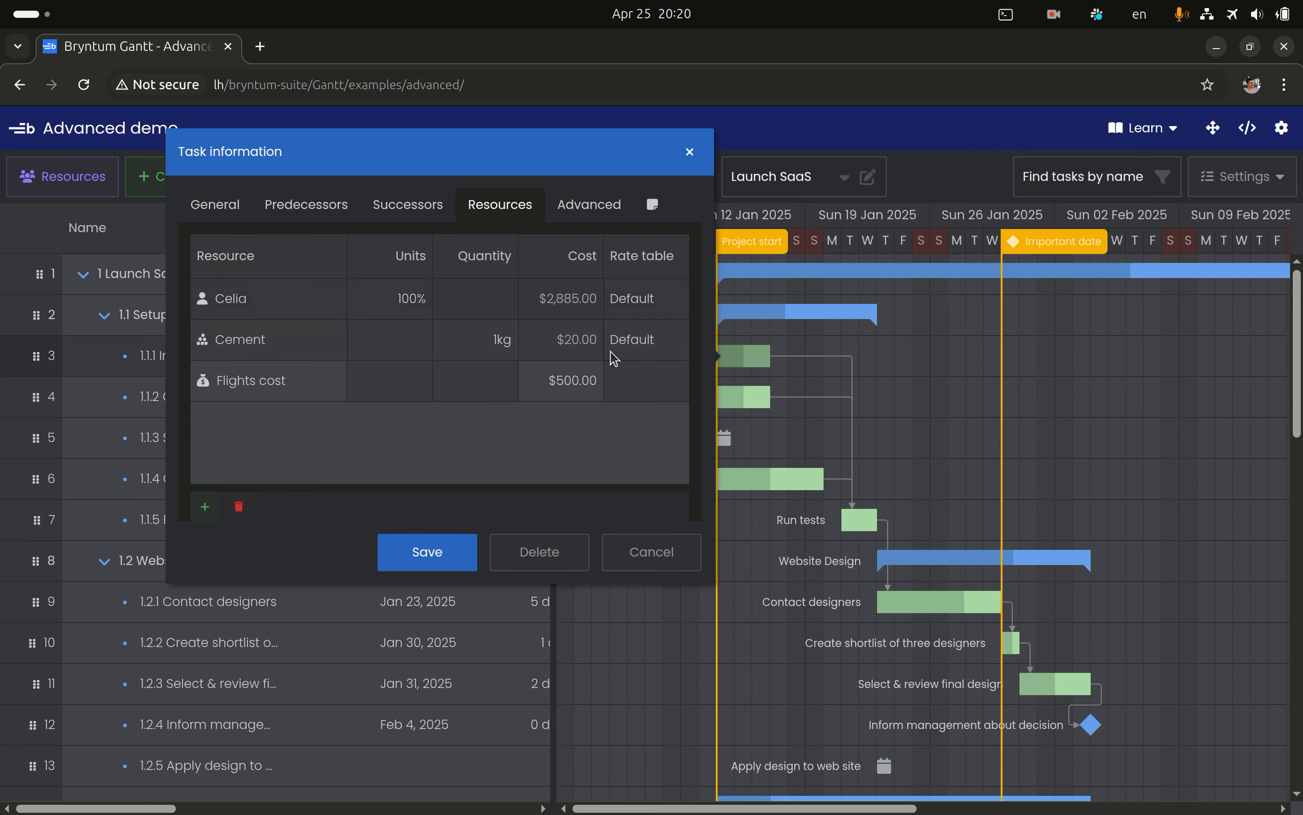
double_click(667, 305)
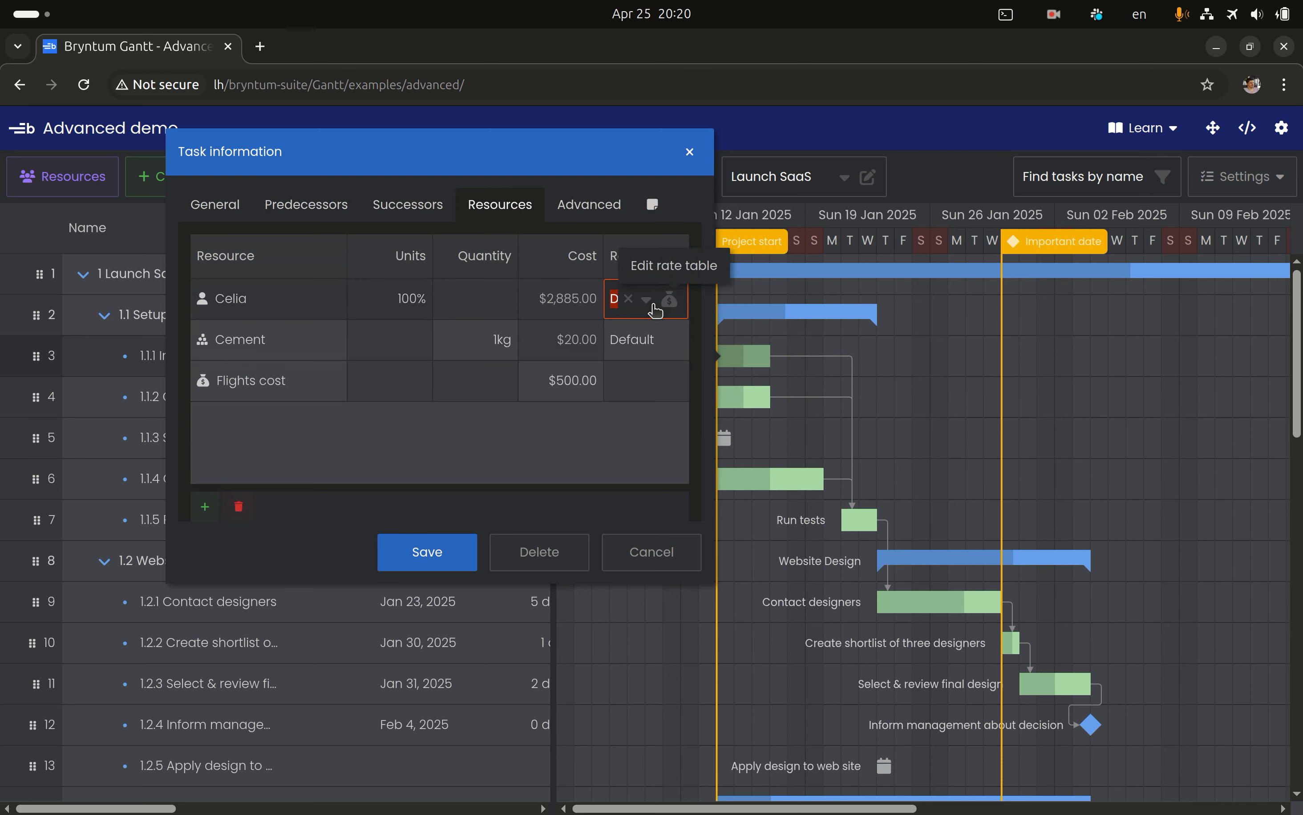
click(649, 304)
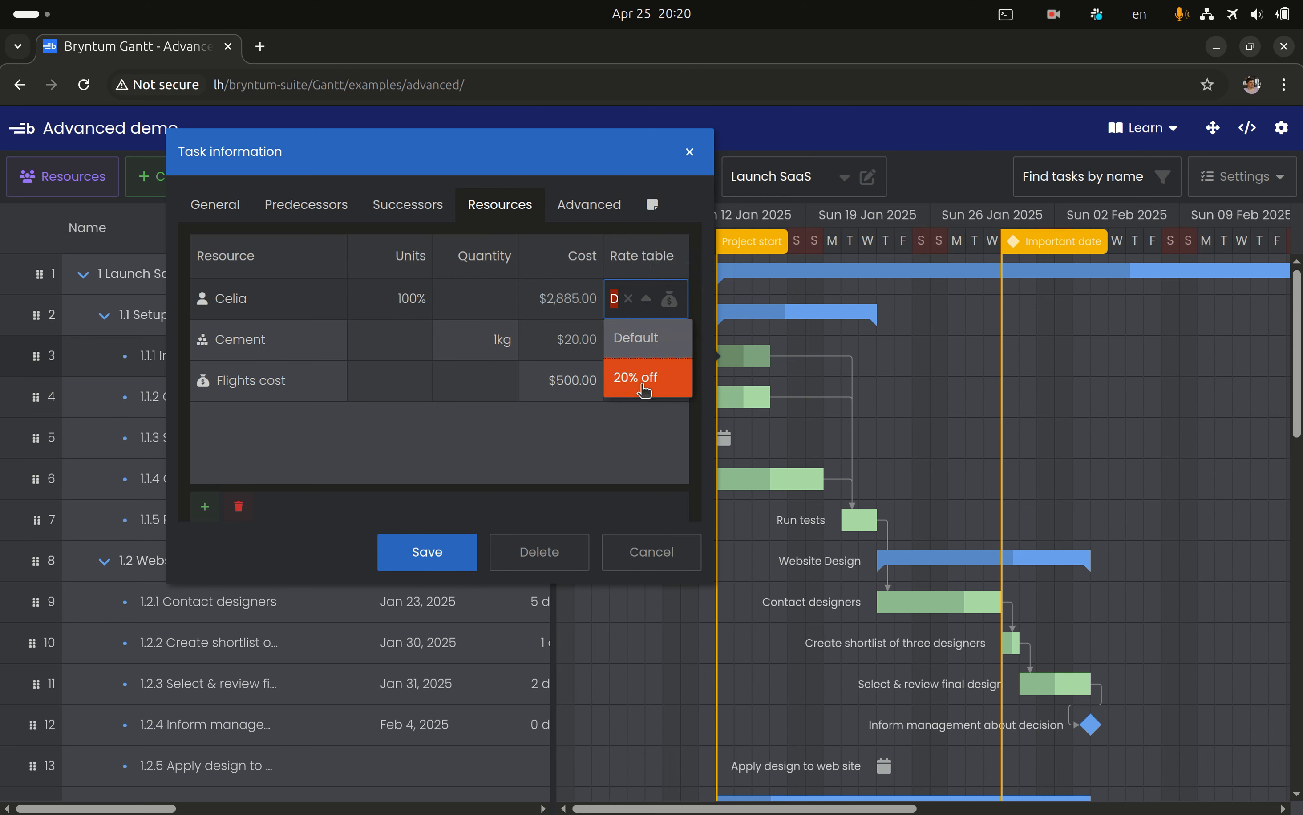
click(645, 390)
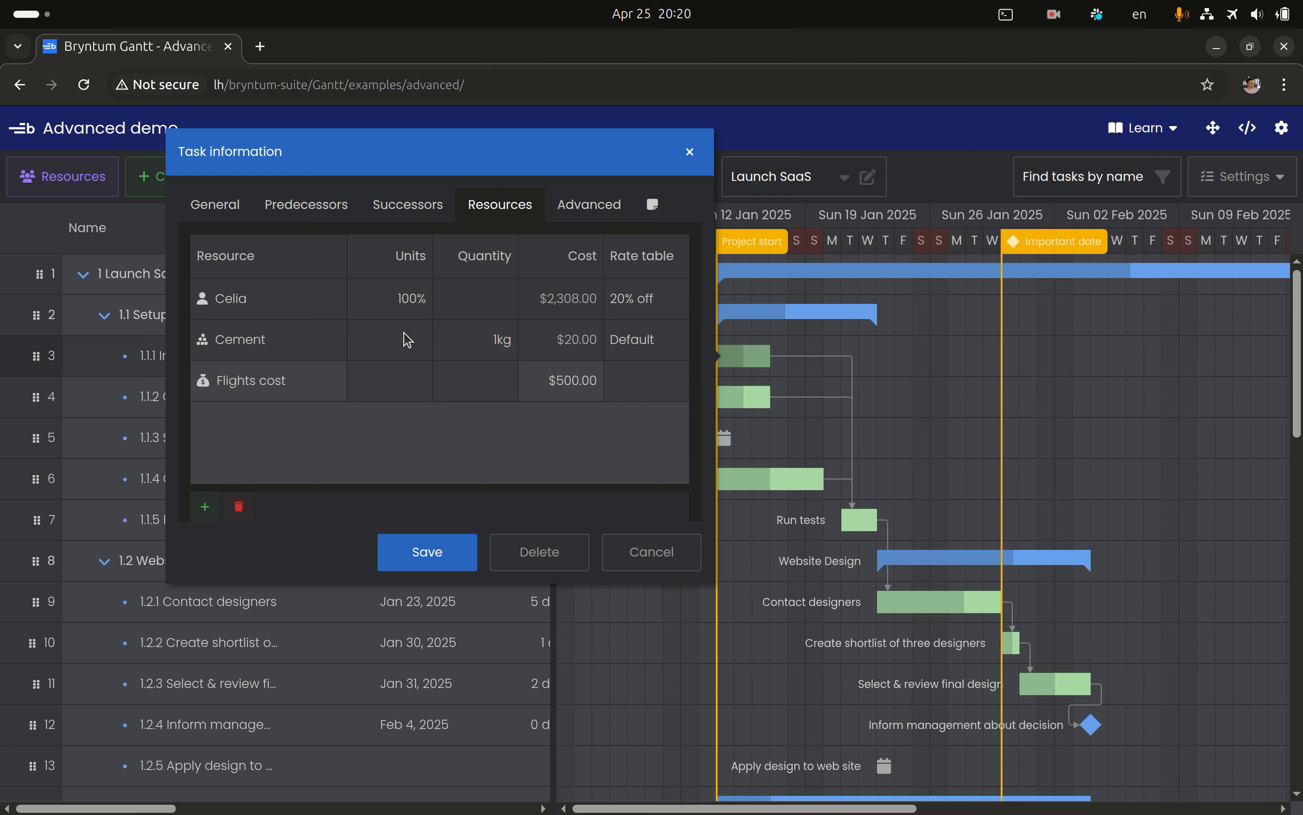
Set the quantity of the Cement assignment to 2 kg
double_click(488, 344)
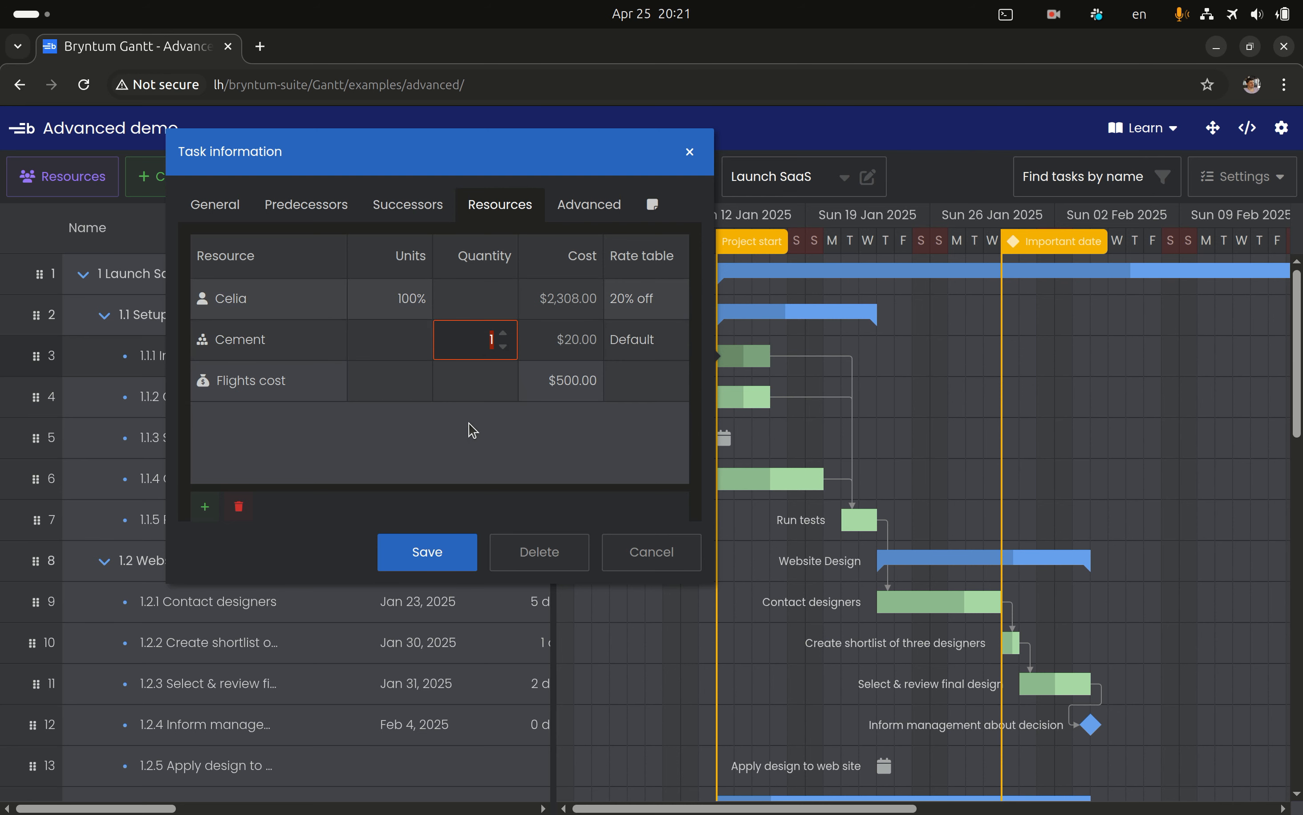
text(2)
key(Return)
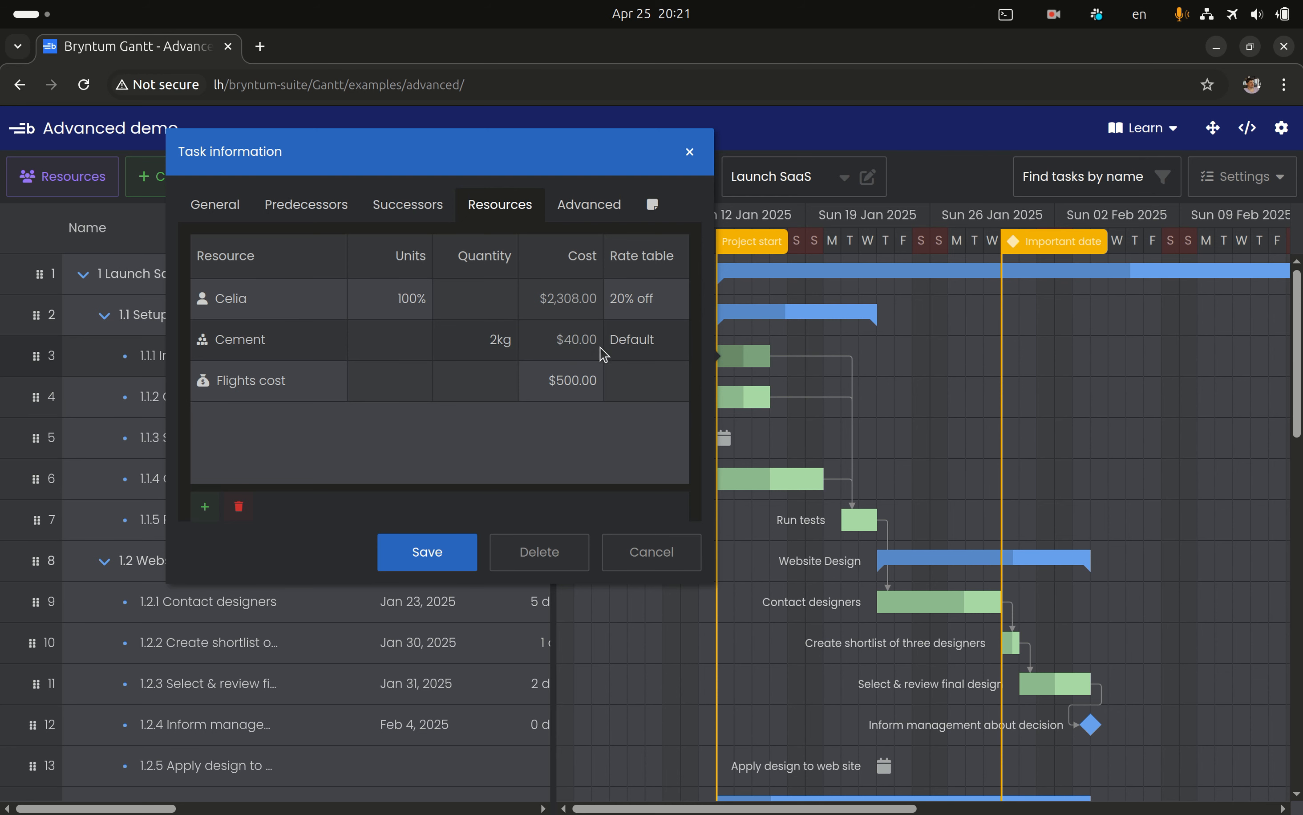
Check the rate tables available for the Cement assignment and clear its rate table
double_click(665, 346)
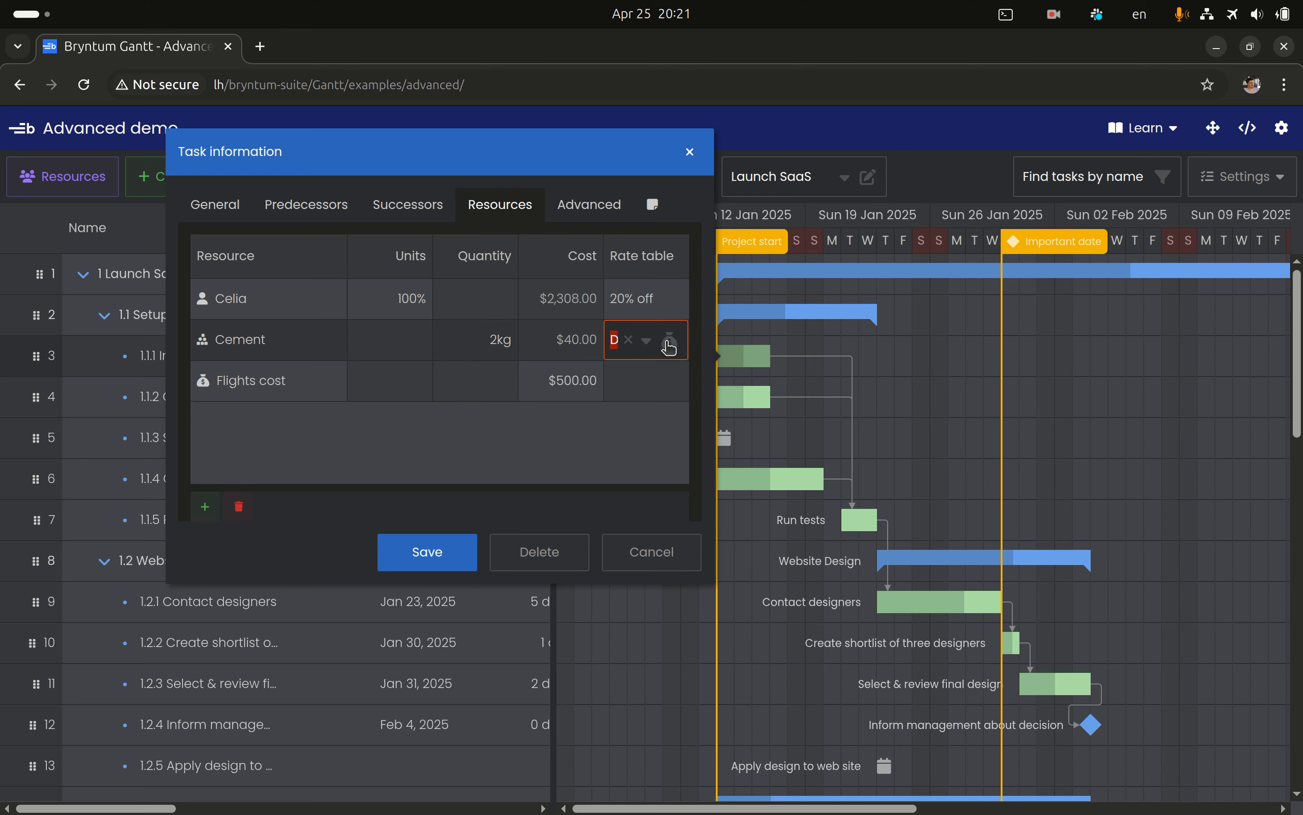
click(654, 344)
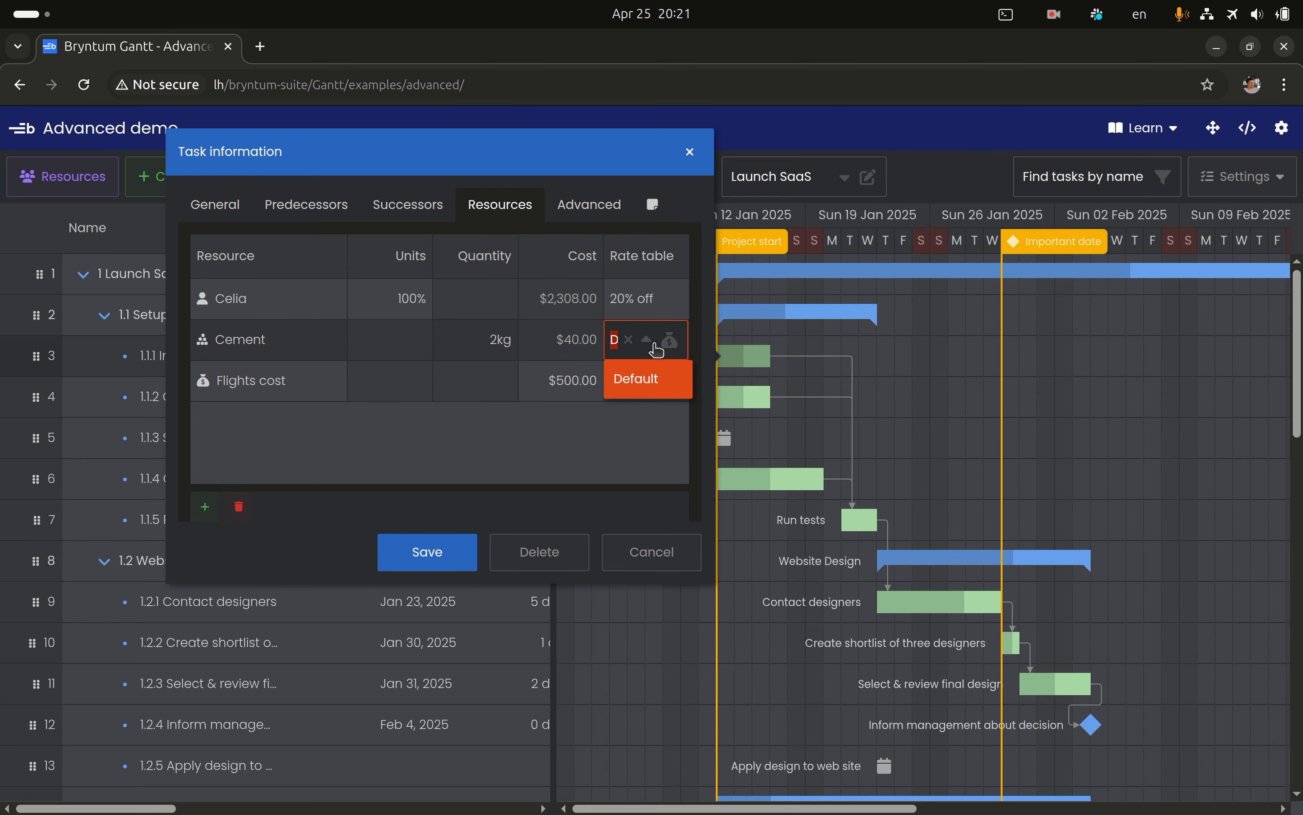
click(654, 343)
click(585, 435)
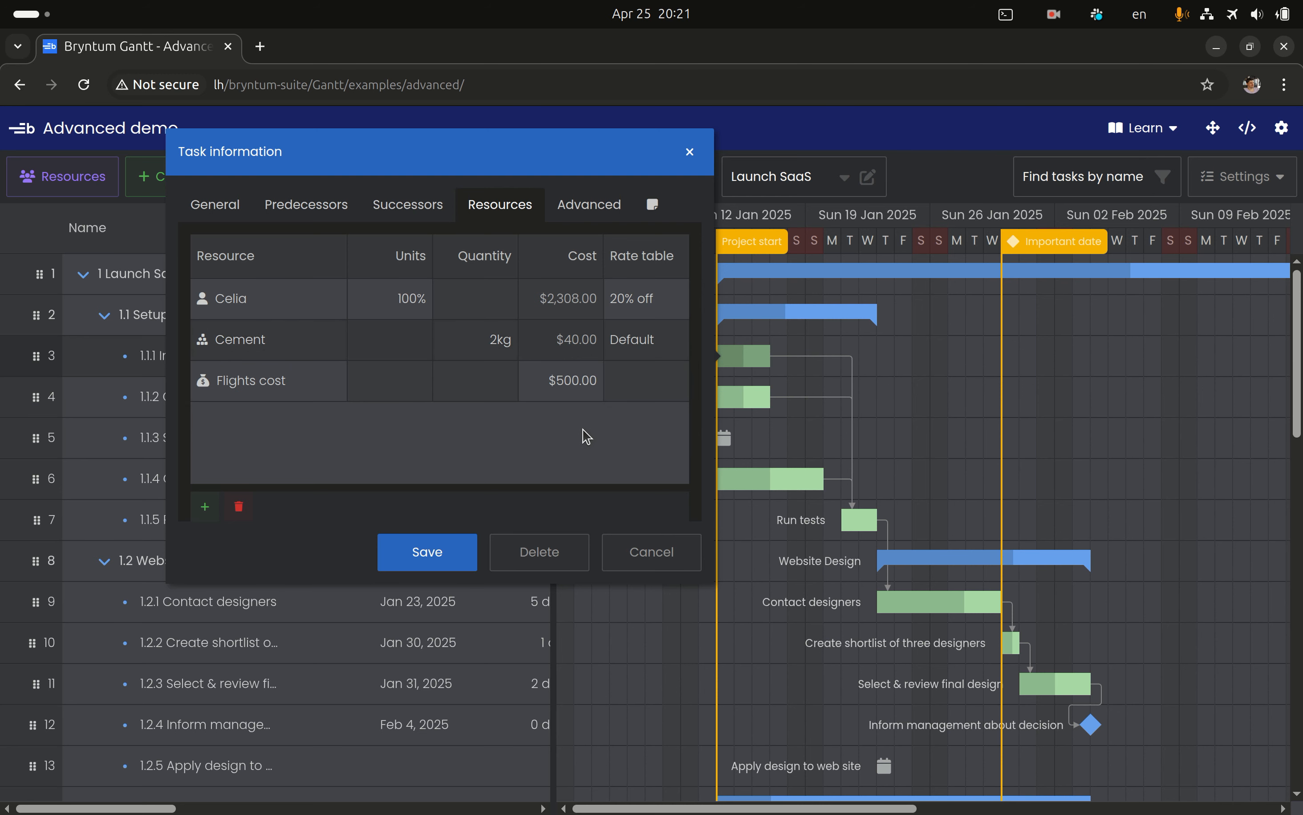
double_click(645, 349)
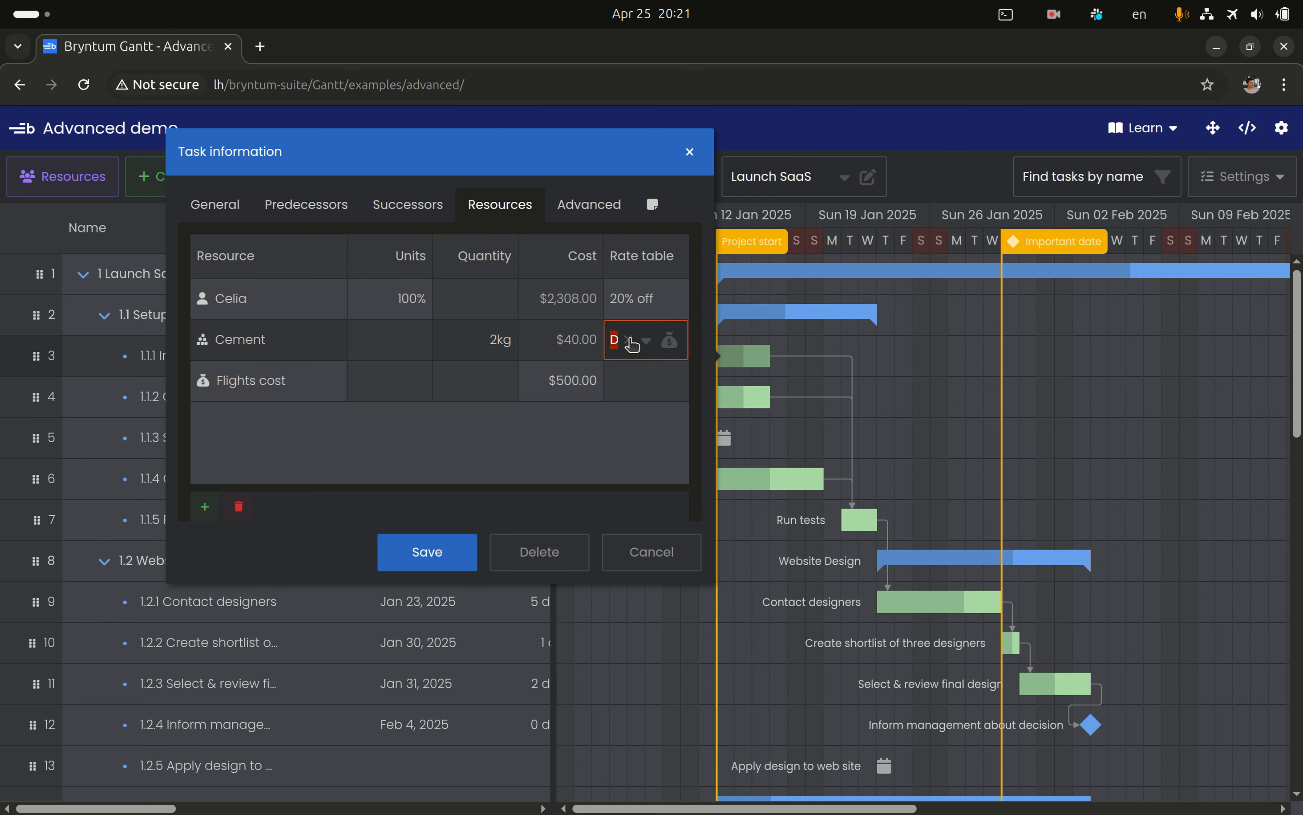
click(633, 345)
click(545, 449)
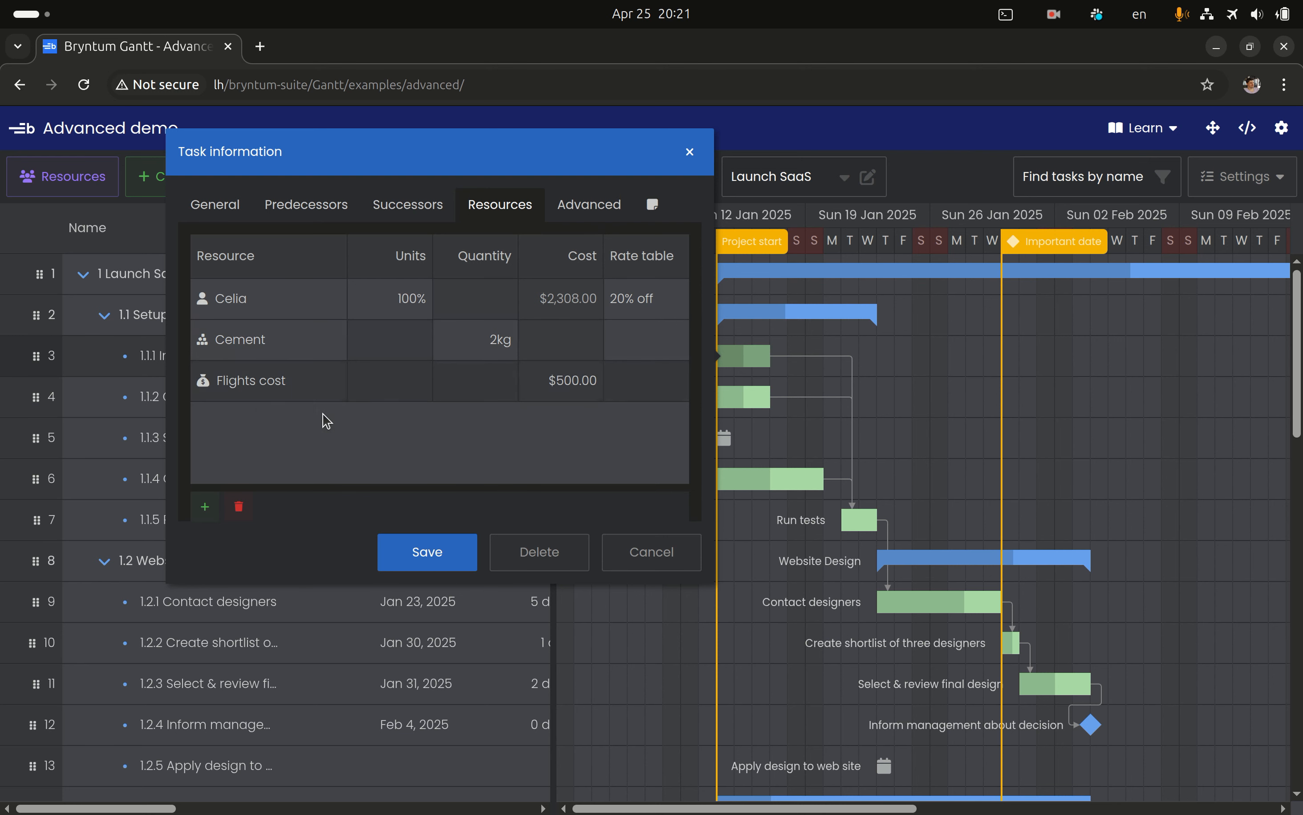
Look at the resource choices for the Flights cost assignment and leave it as is
double_click(319, 390)
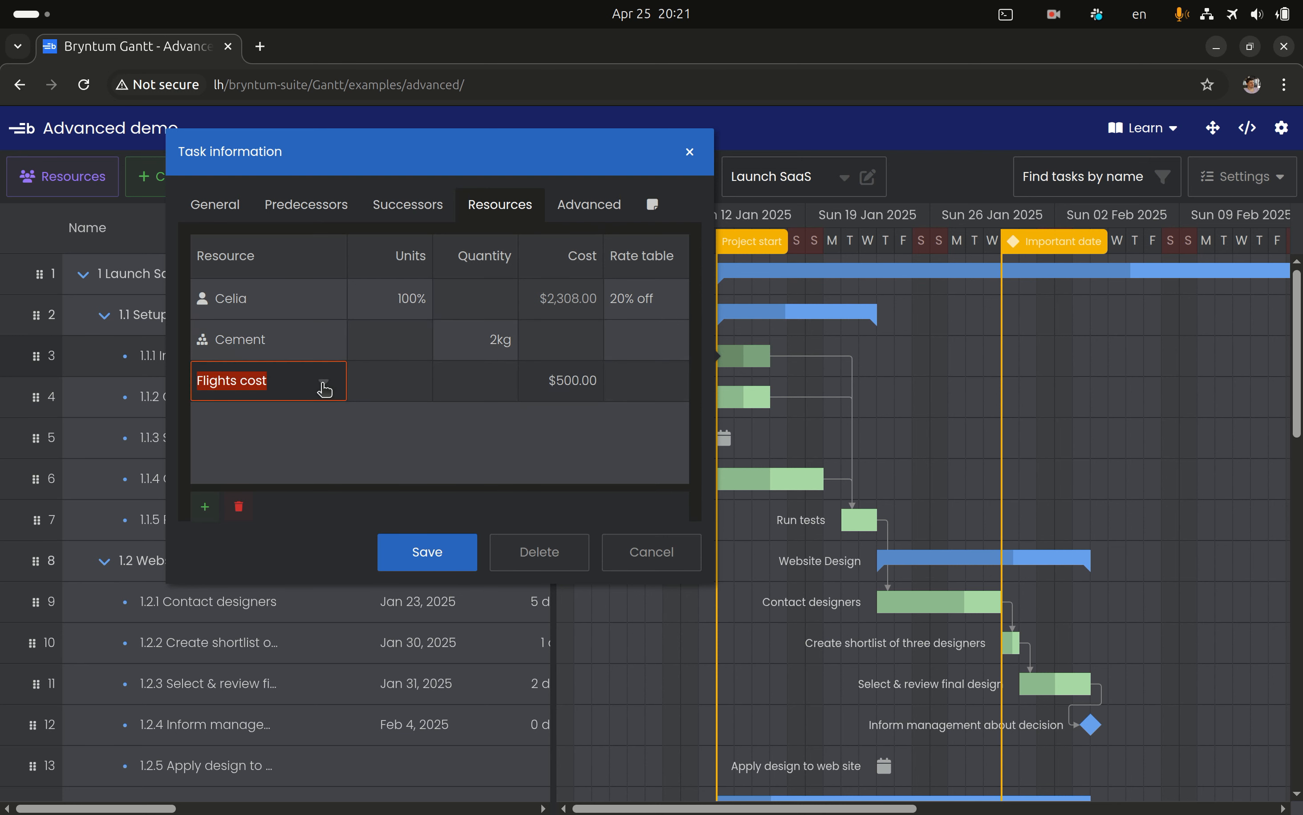
click(325, 389)
click(395, 431)
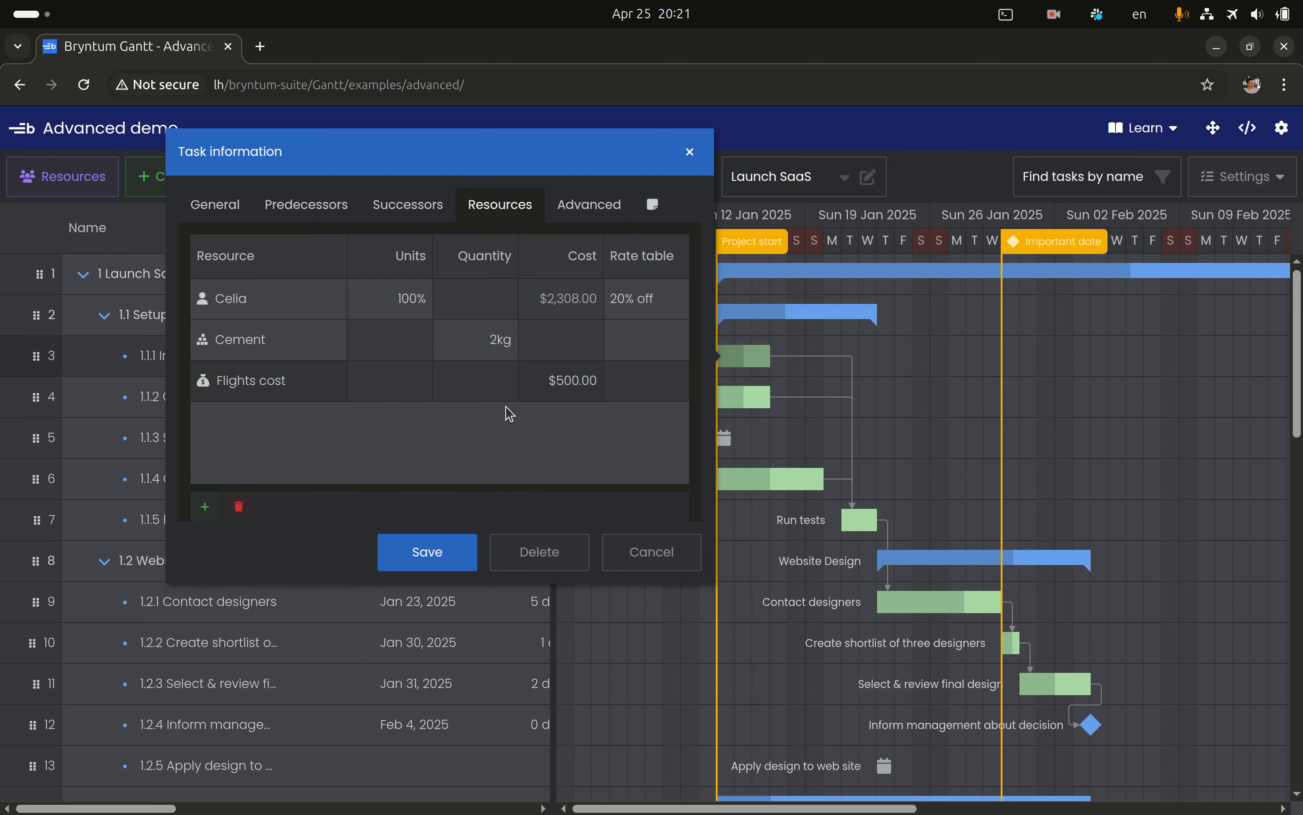
Open the Flights cost assignment's cost for editing, leave it as is, and close the task information
double_click(565, 389)
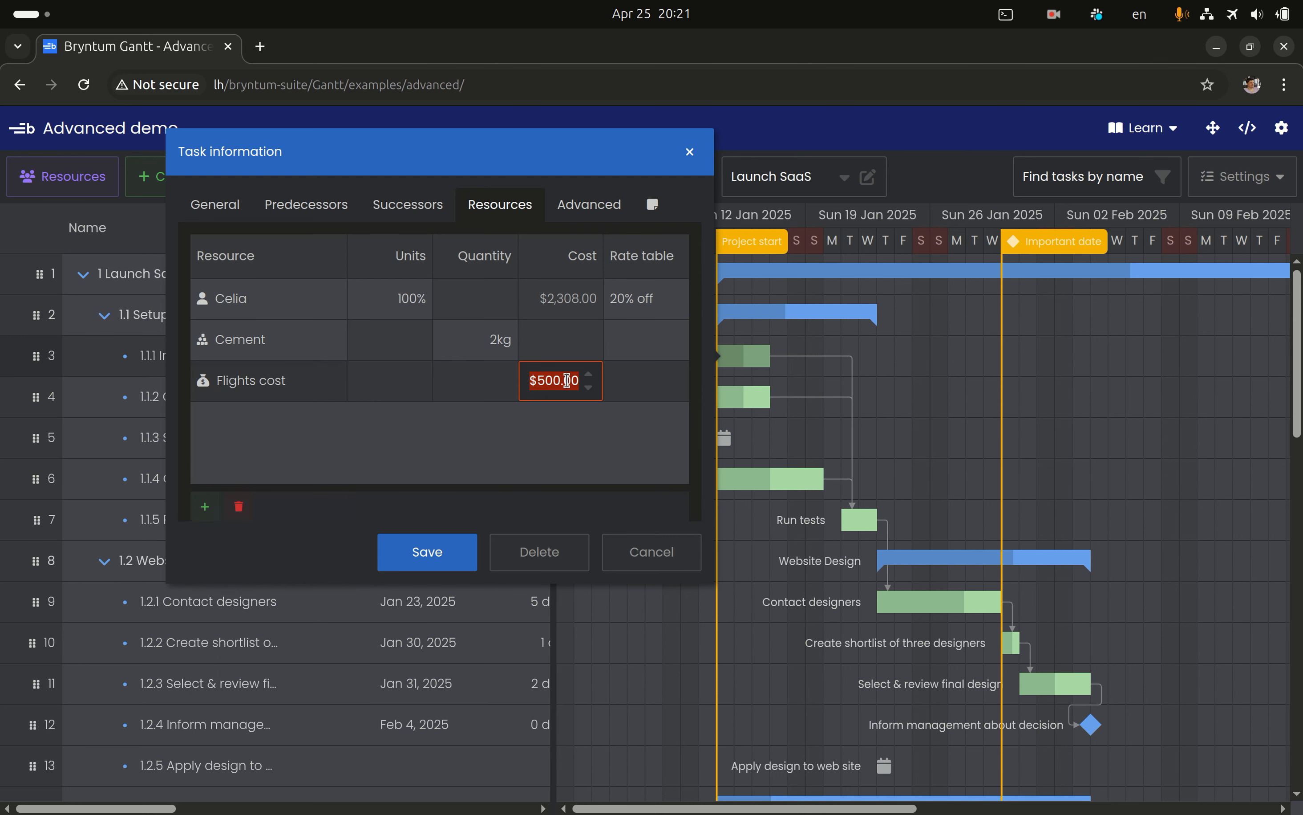
click(500, 433)
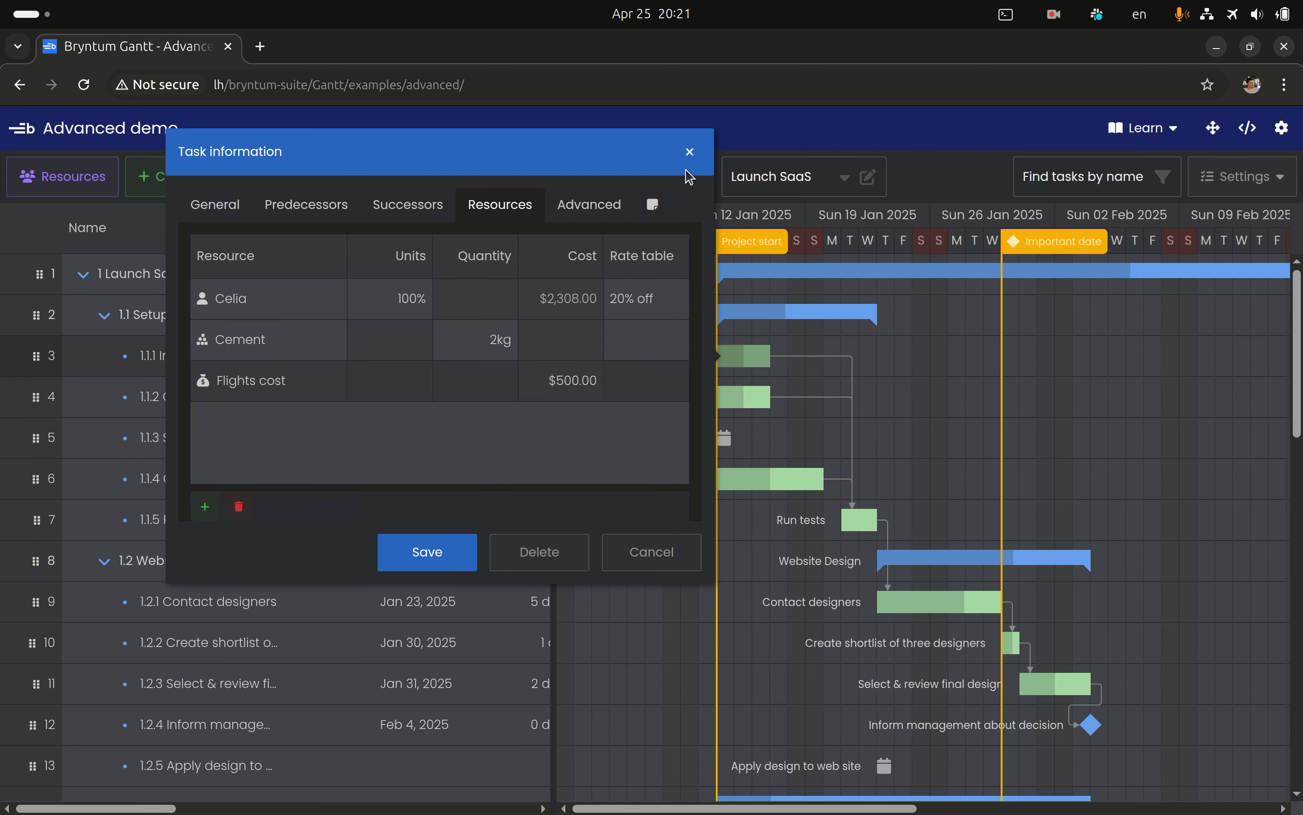
click(690, 152)
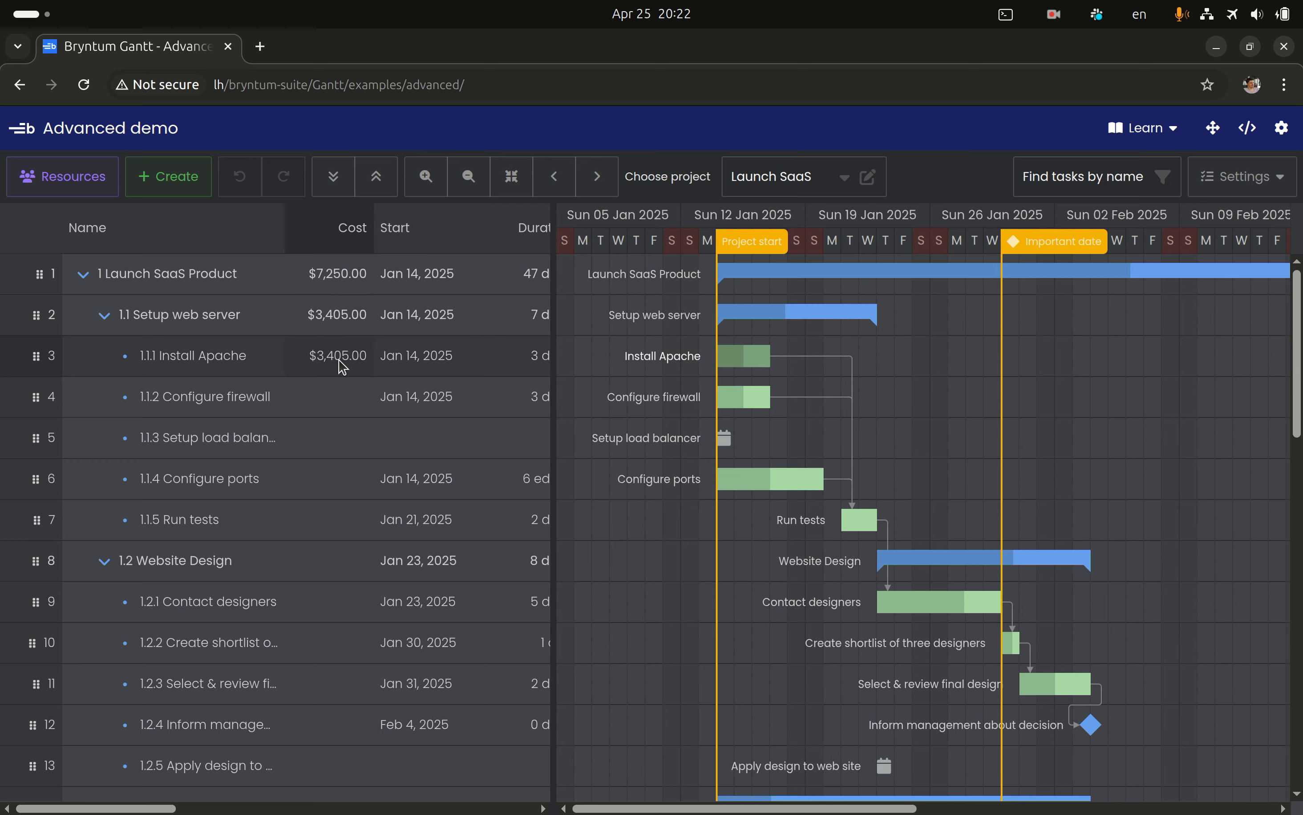
Review the Install Apache task's cost in the Gantt grid and switch to the resources view
scroll(343, 367, right, 5)
scroll(342, 366, left, 5)
scroll(342, 367, right, 5)
scroll(343, 366, left, 5)
click(95, 182)
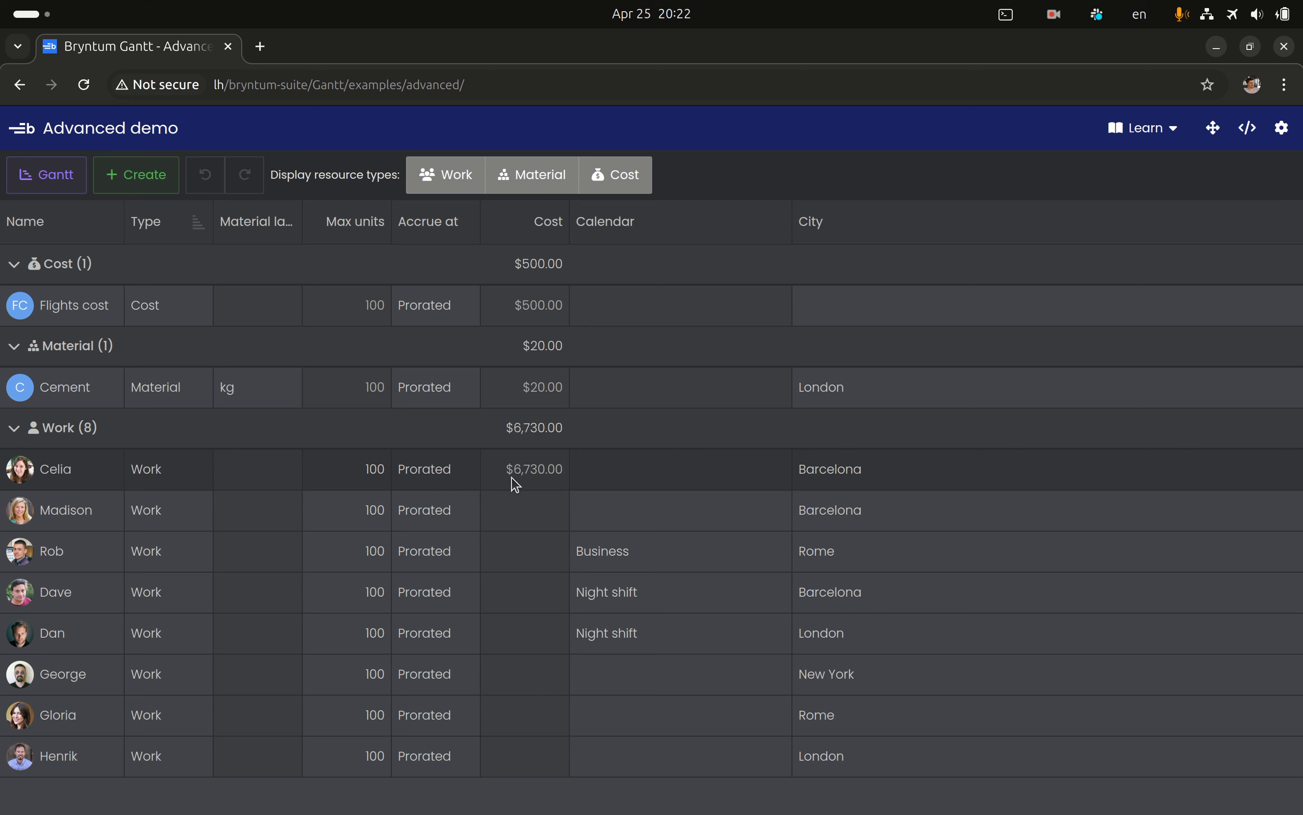
Open the details of the first Work resource and check the available cost accrual options without changing the setting
right_click(528, 479)
click(573, 503)
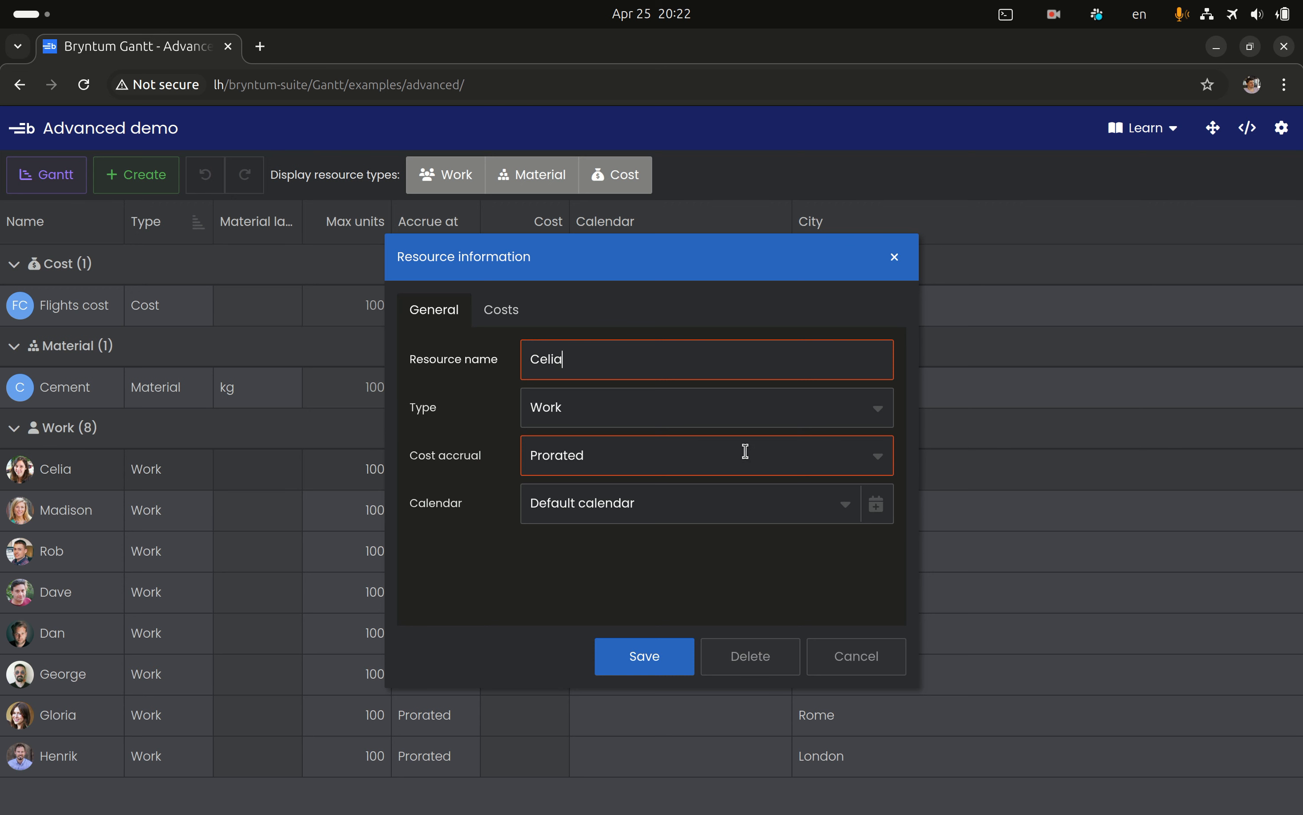
click(881, 457)
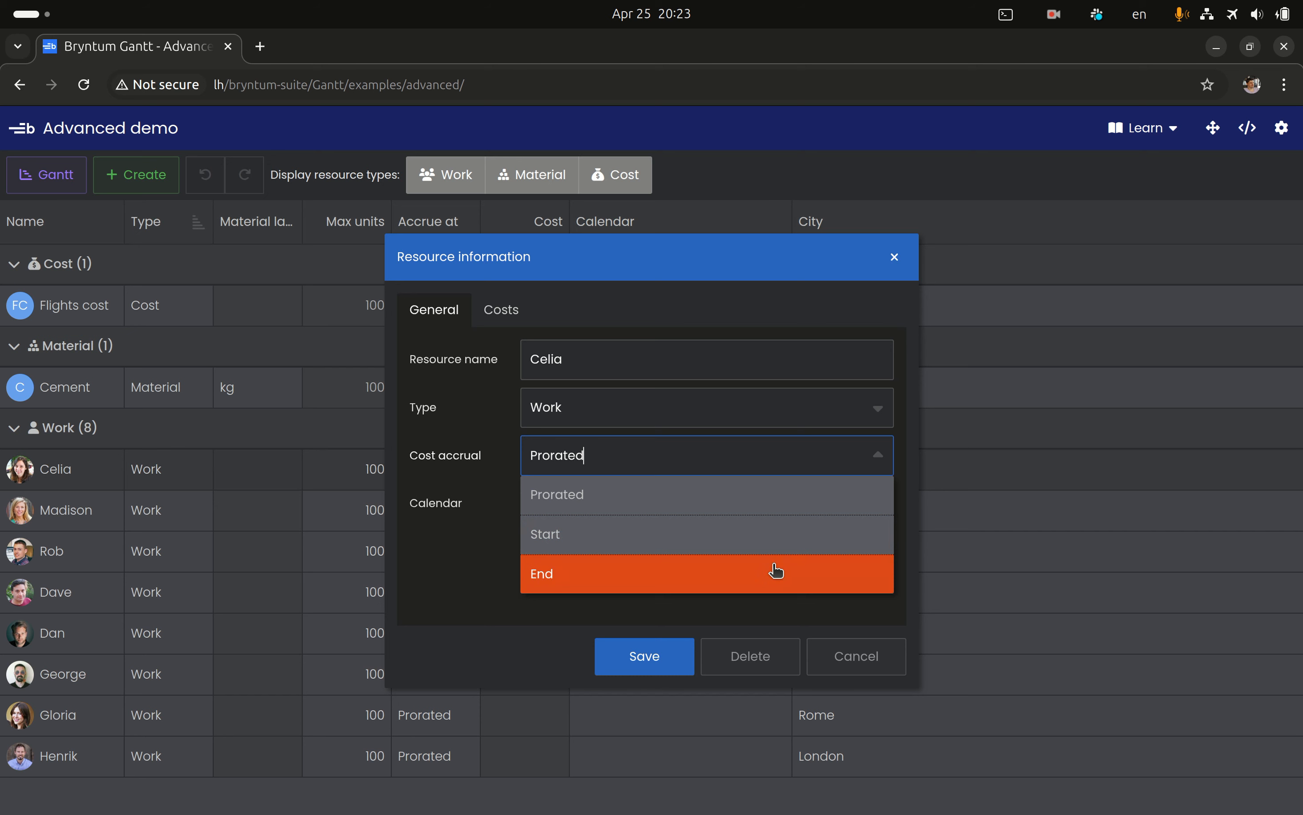
click(494, 480)
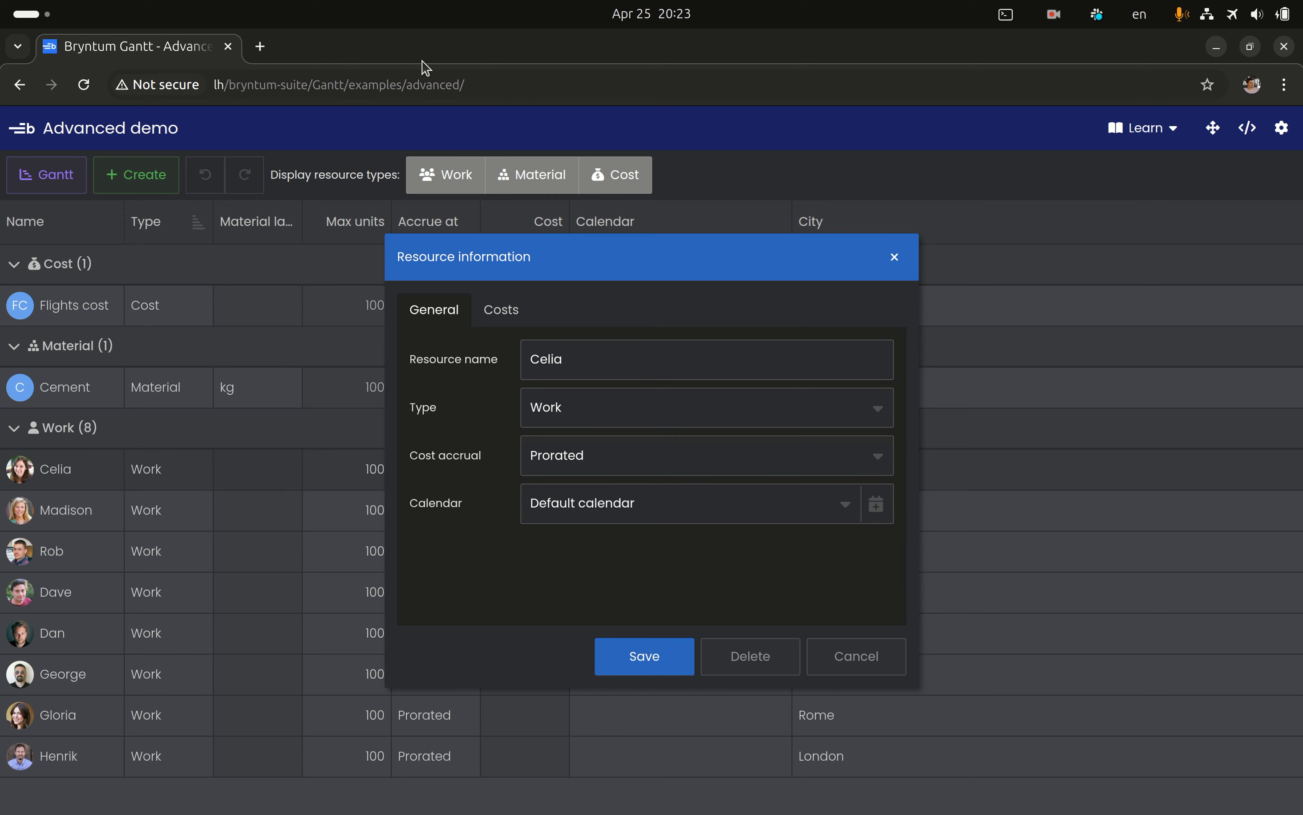
Open the Gantt resource utilization example in a new browser tab at lh/bryntum-suite/Gantt/examples/resourceutilization
click(496, 85)
key(ctrl+c)
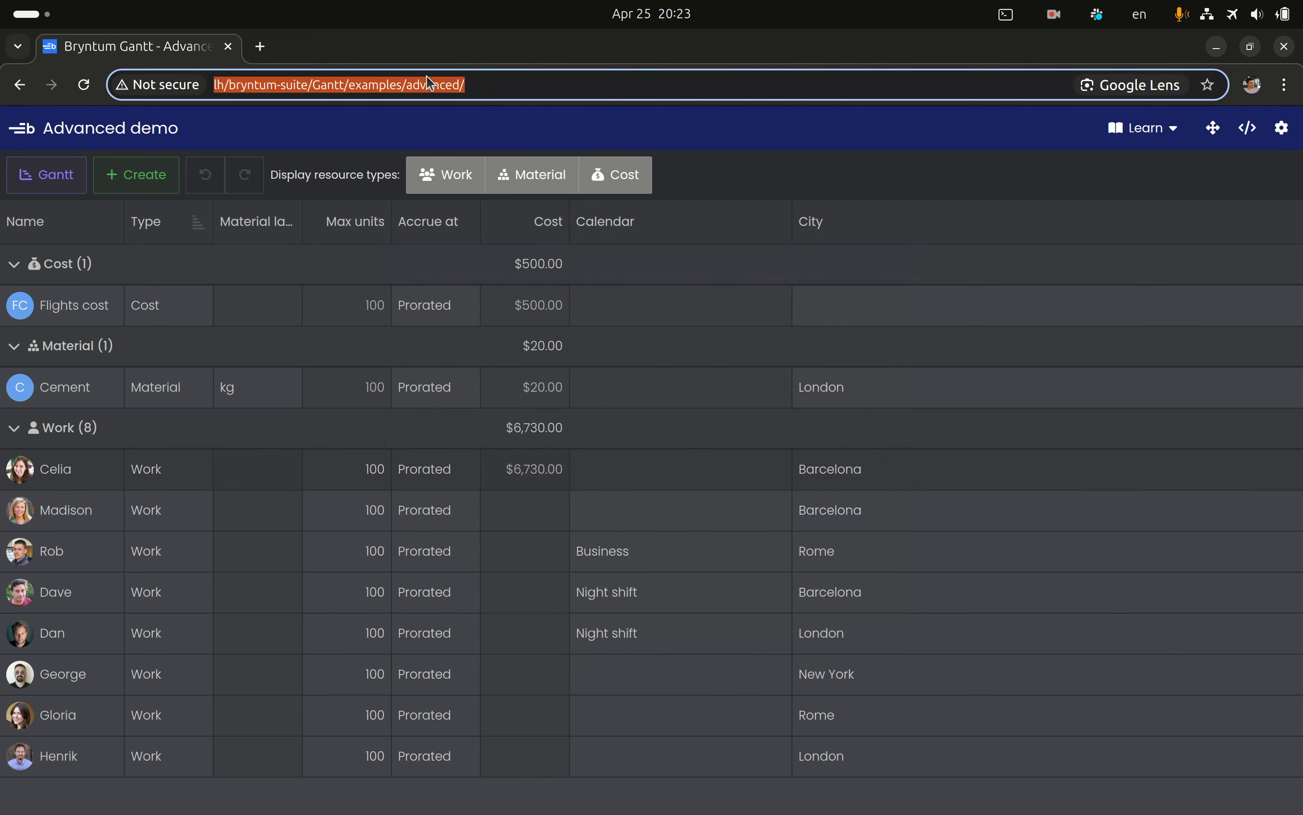
click(260, 47)
key(ctrl+v)
key(ctrl+shift+Left)
key(shift+Right)
key(shift+Left)
text(resource)
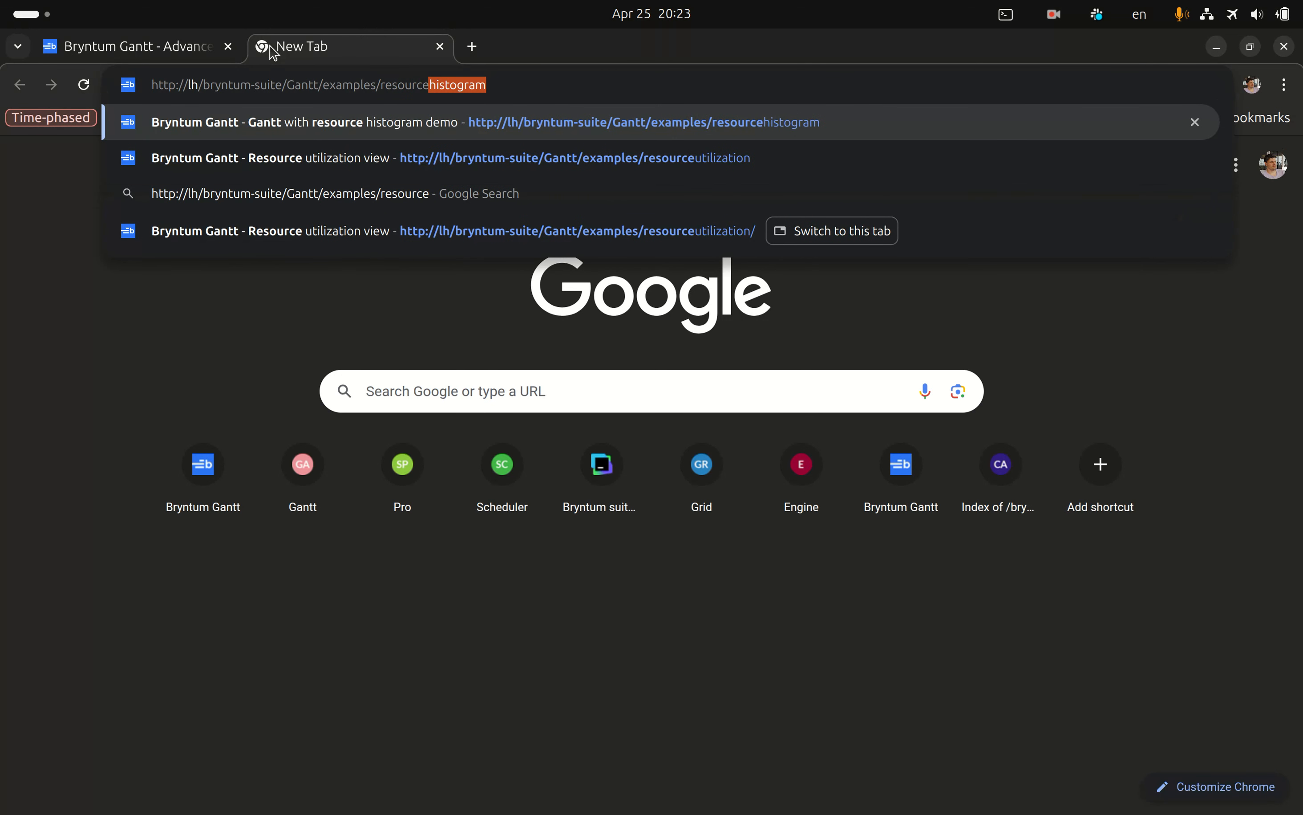
text(u)
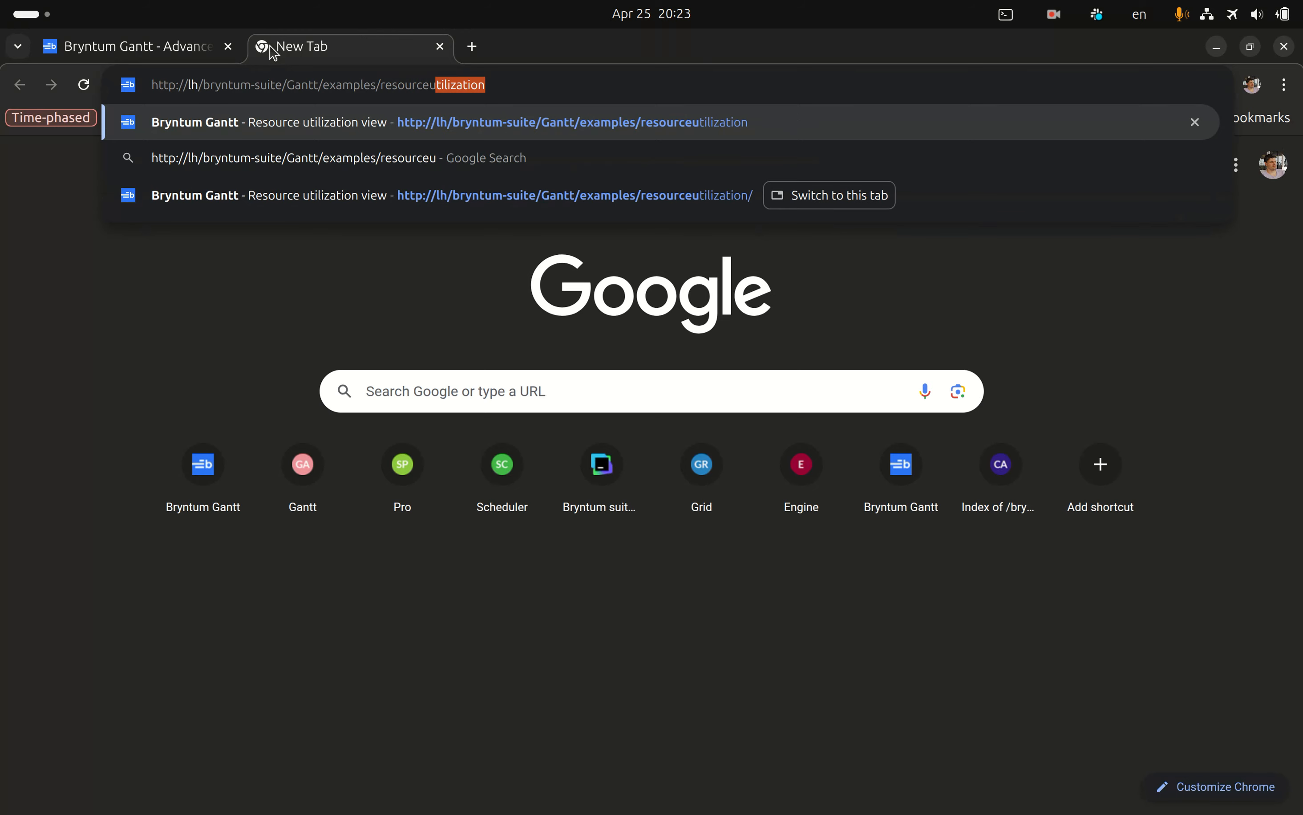
key(Return)
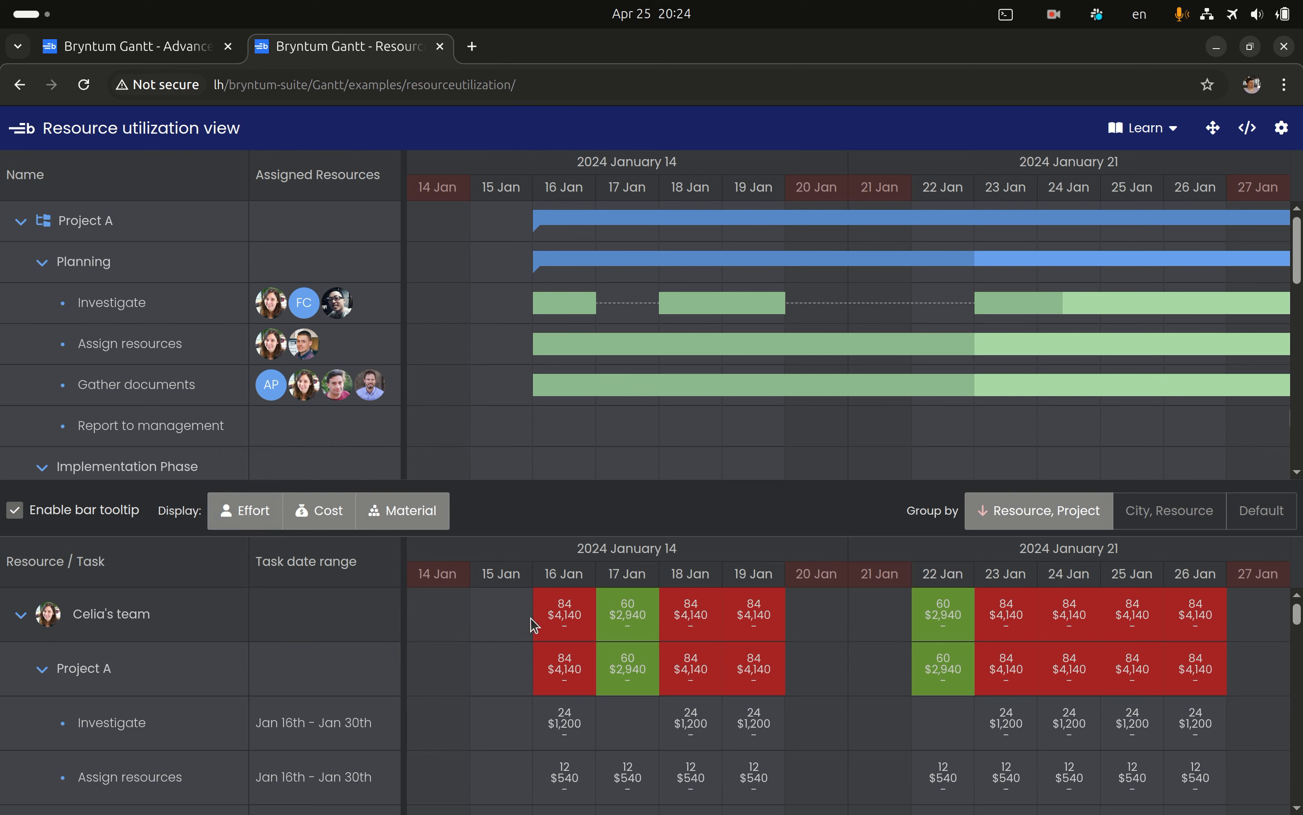
Enlarge the resource utilization area and limit its displayed values to Effort
mouse_move(564, 620)
drag(688, 481, 690, 407)
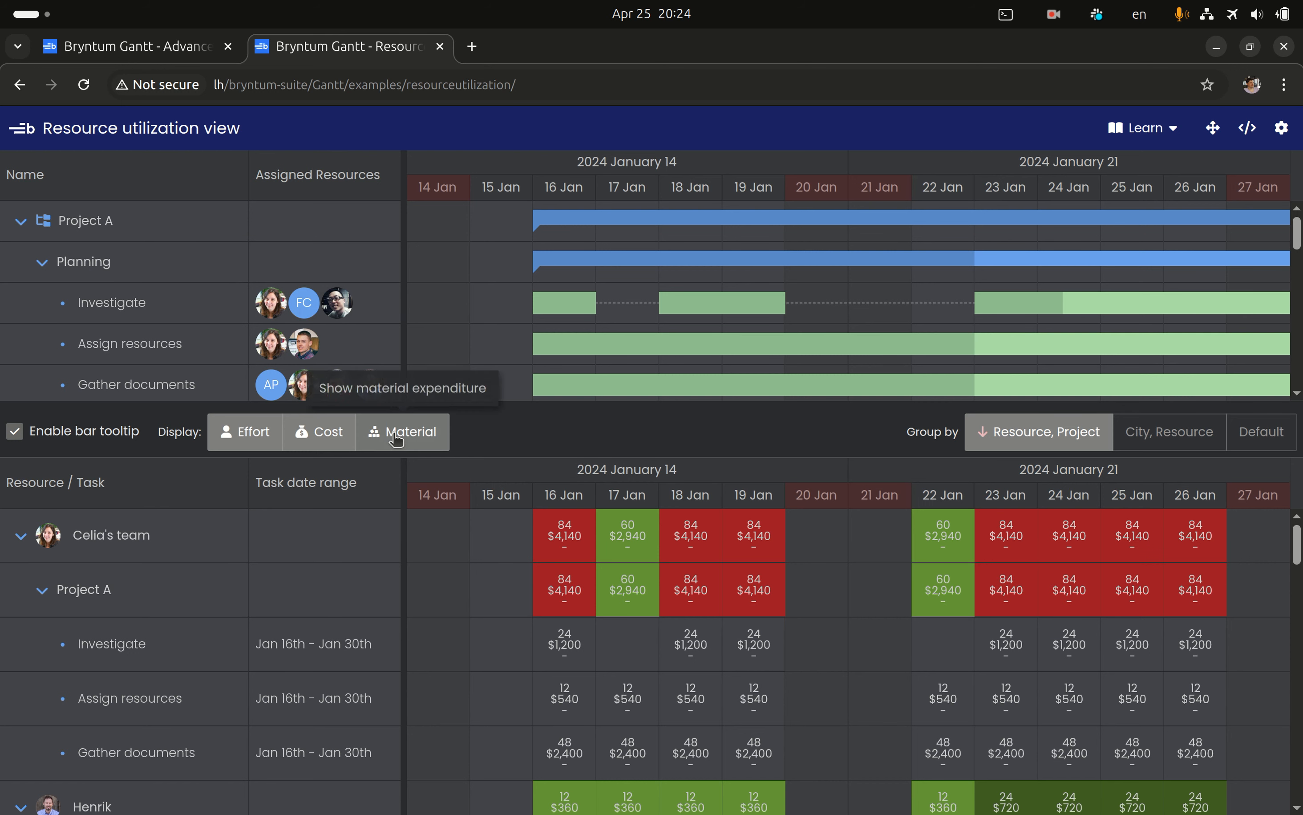
click(330, 438)
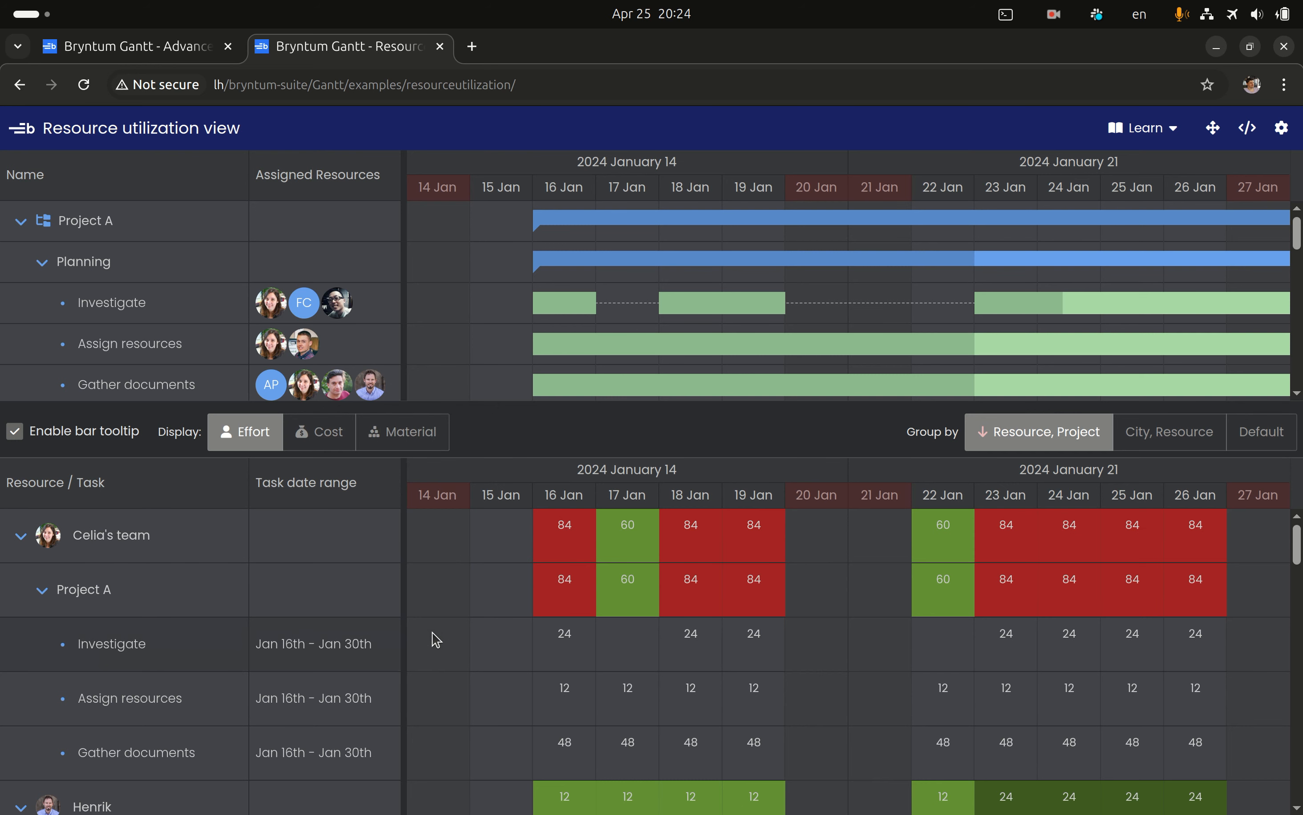
Display Cost alongside Effort and review the daily values of the Flight cost and A4 Clear Document Folder resources
scroll(436, 640, down, 15)
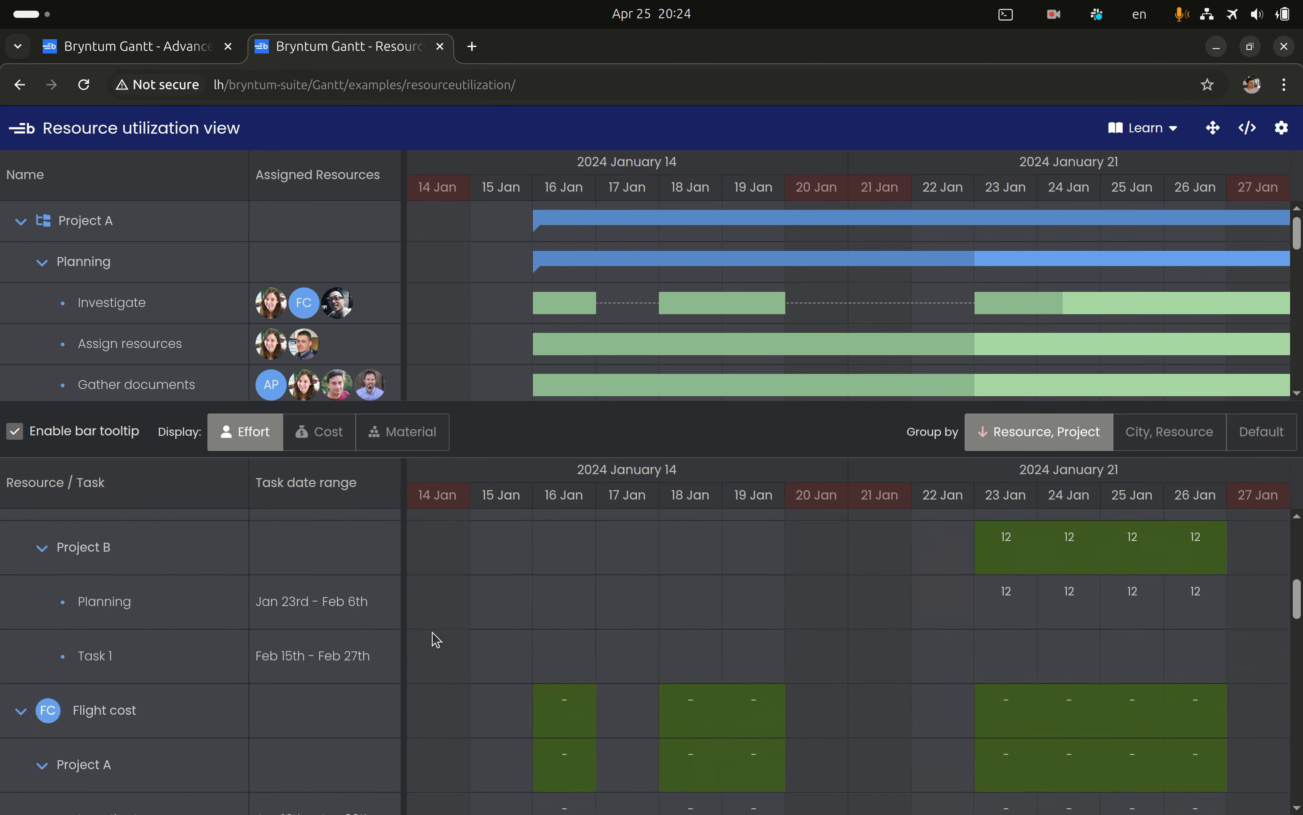
click(322, 432)
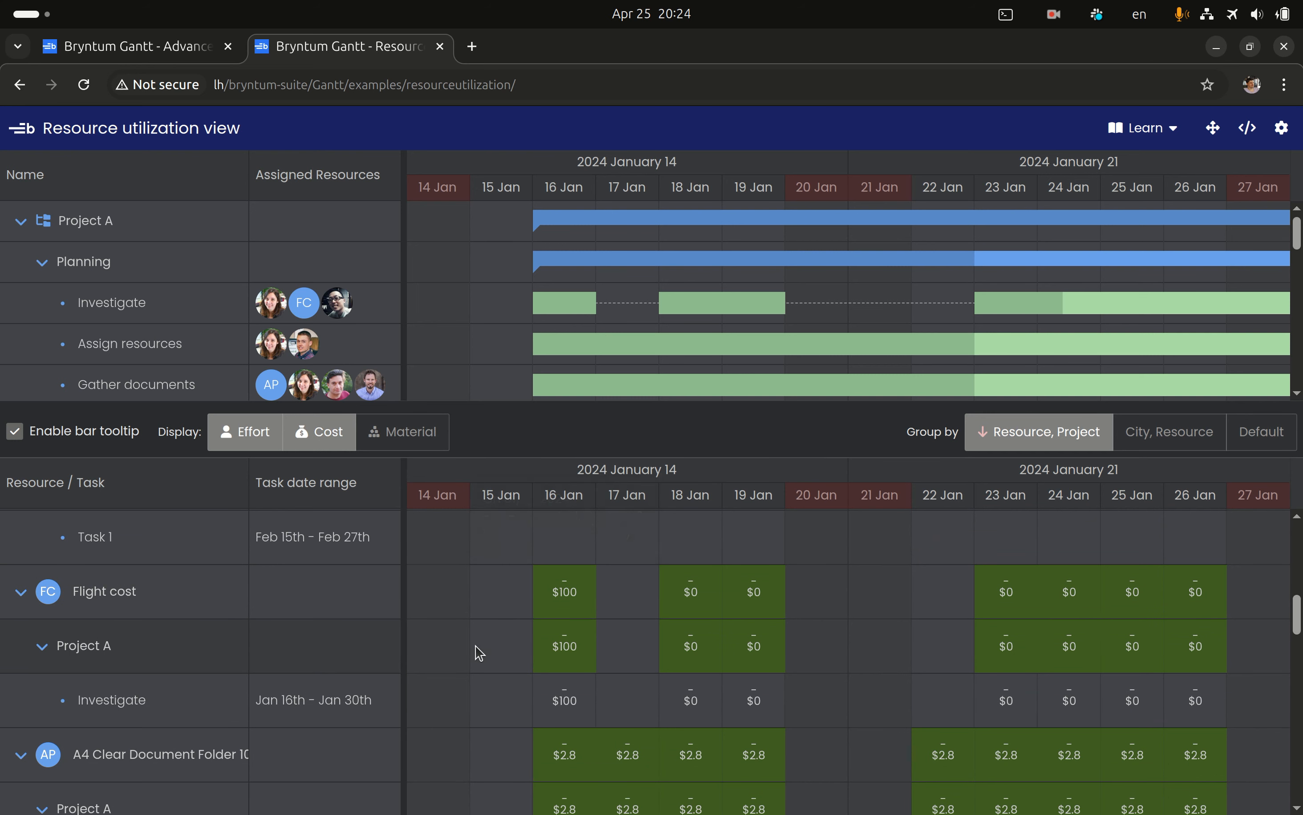
scroll(496, 646, down, 3)
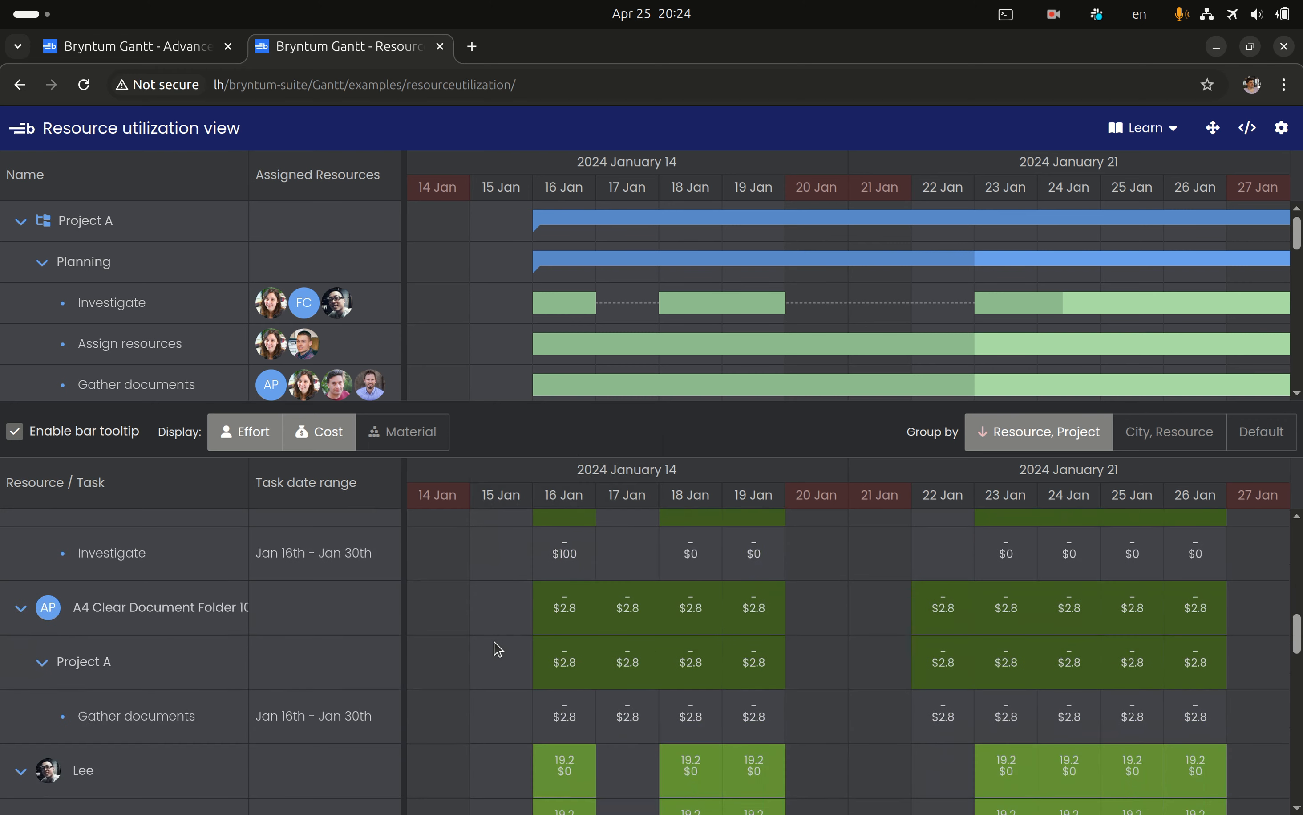
scroll(495, 646, up, 4)
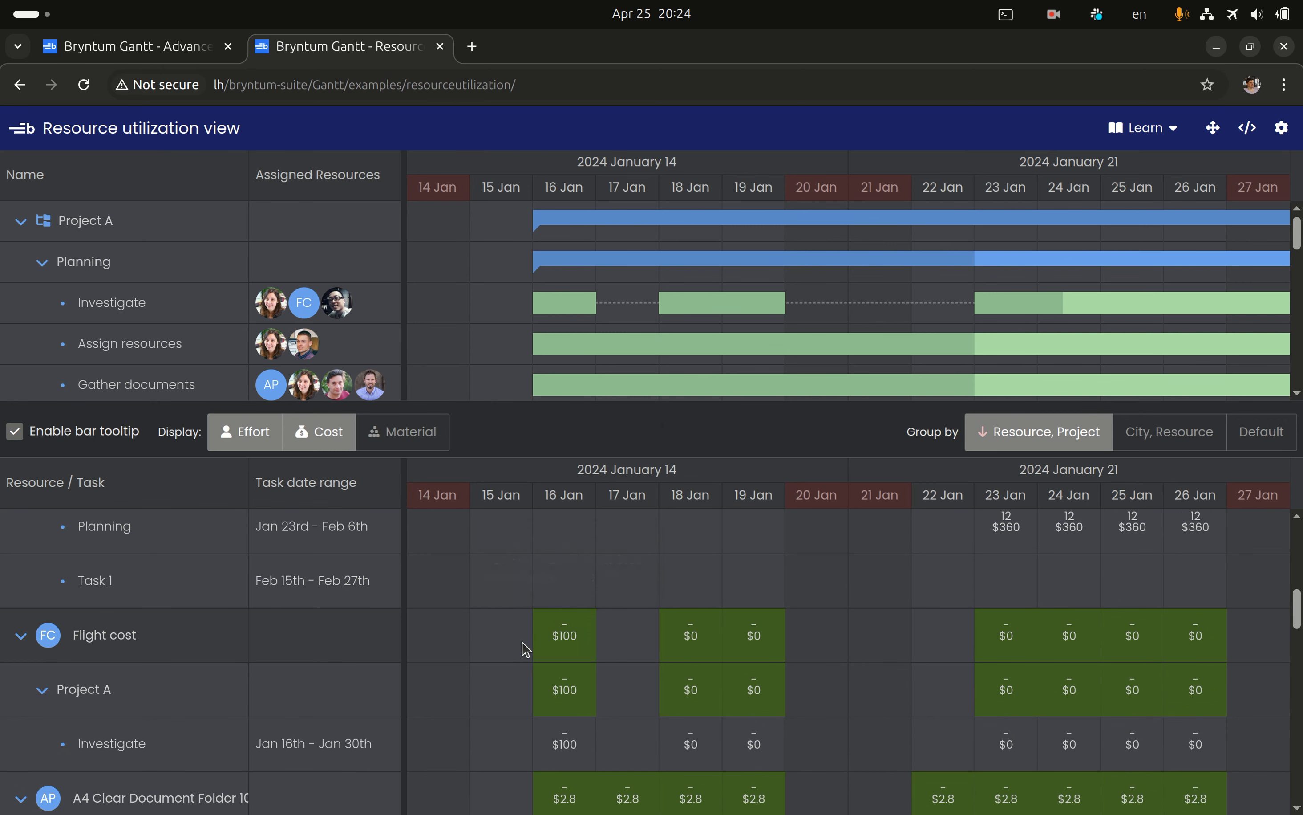
scroll(491, 682, down, 3)
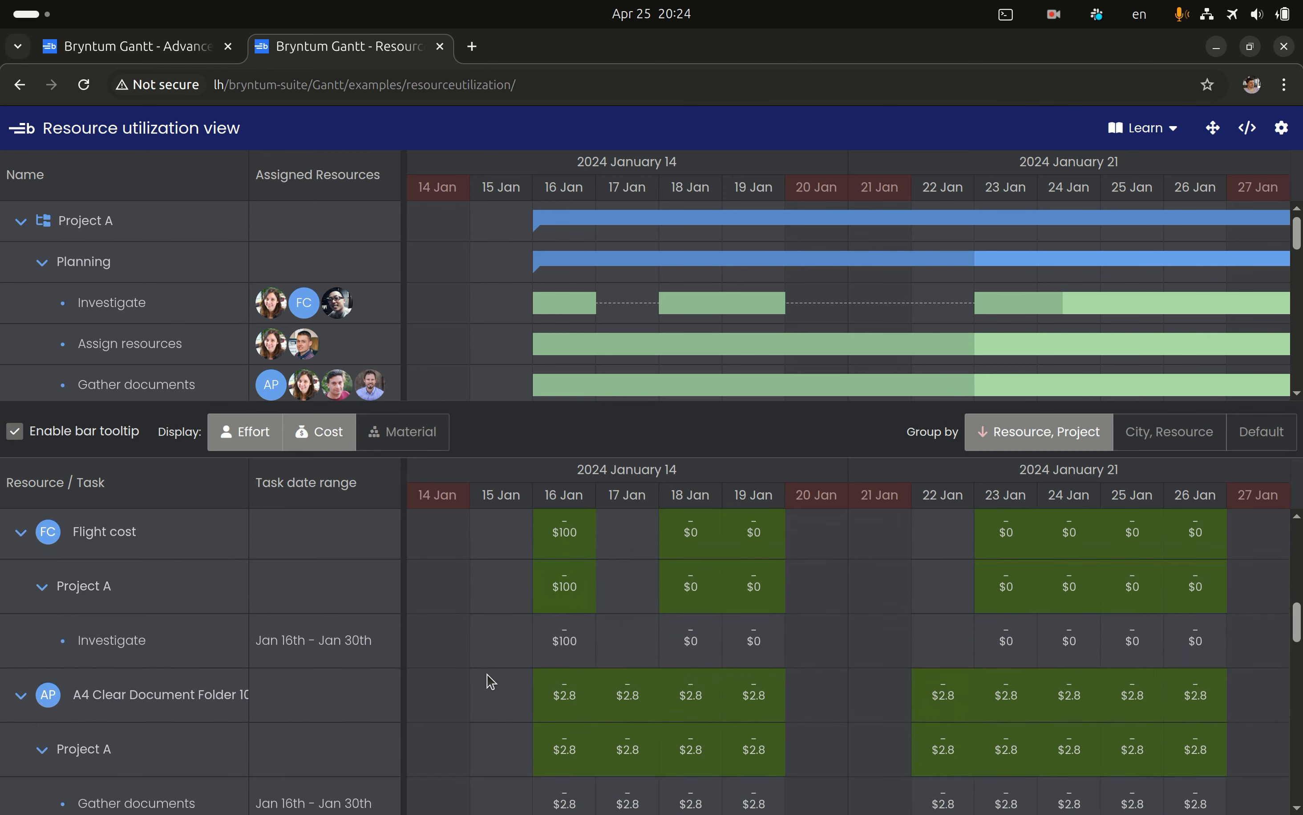
Add Material to the displayed values and inspect the A4 Clear Document Folder's allocation details for January 16
click(418, 445)
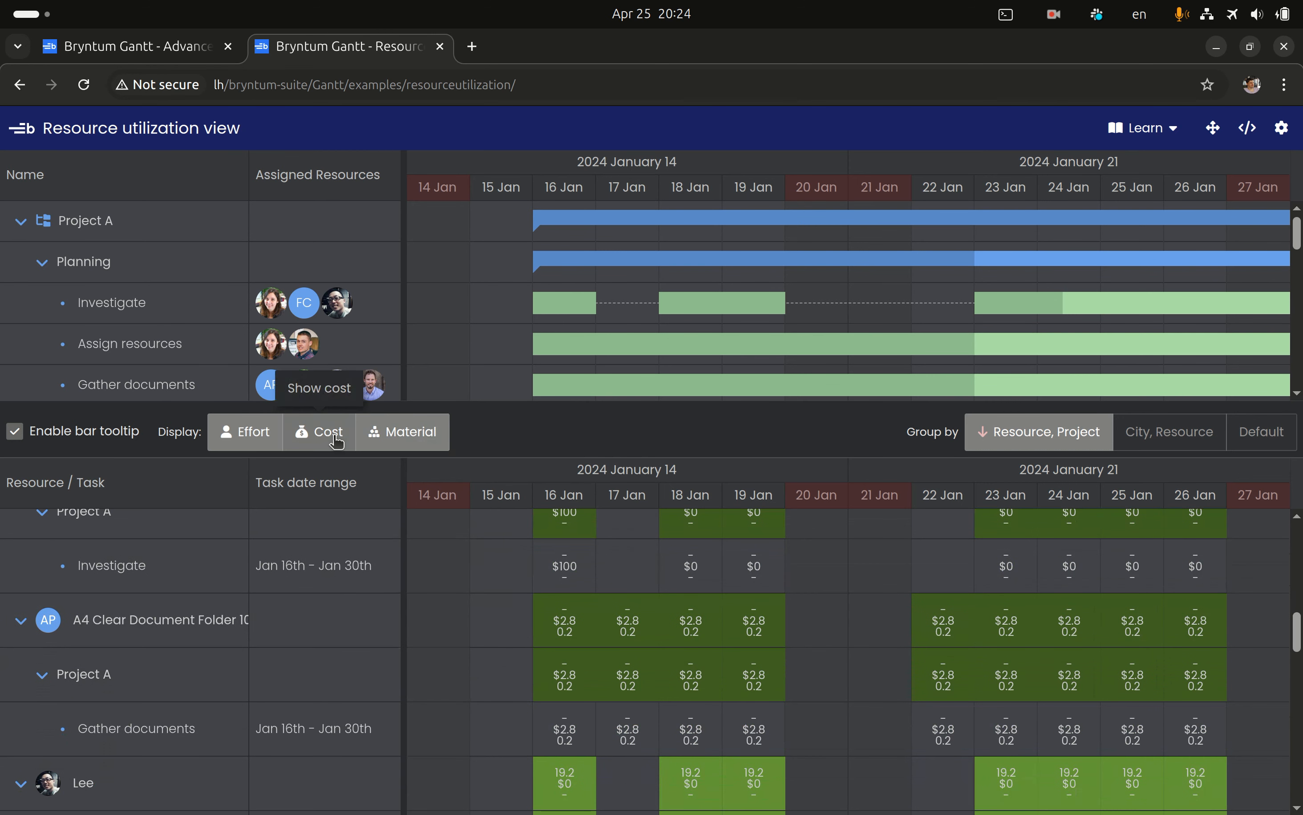
mouse_move(569, 680)
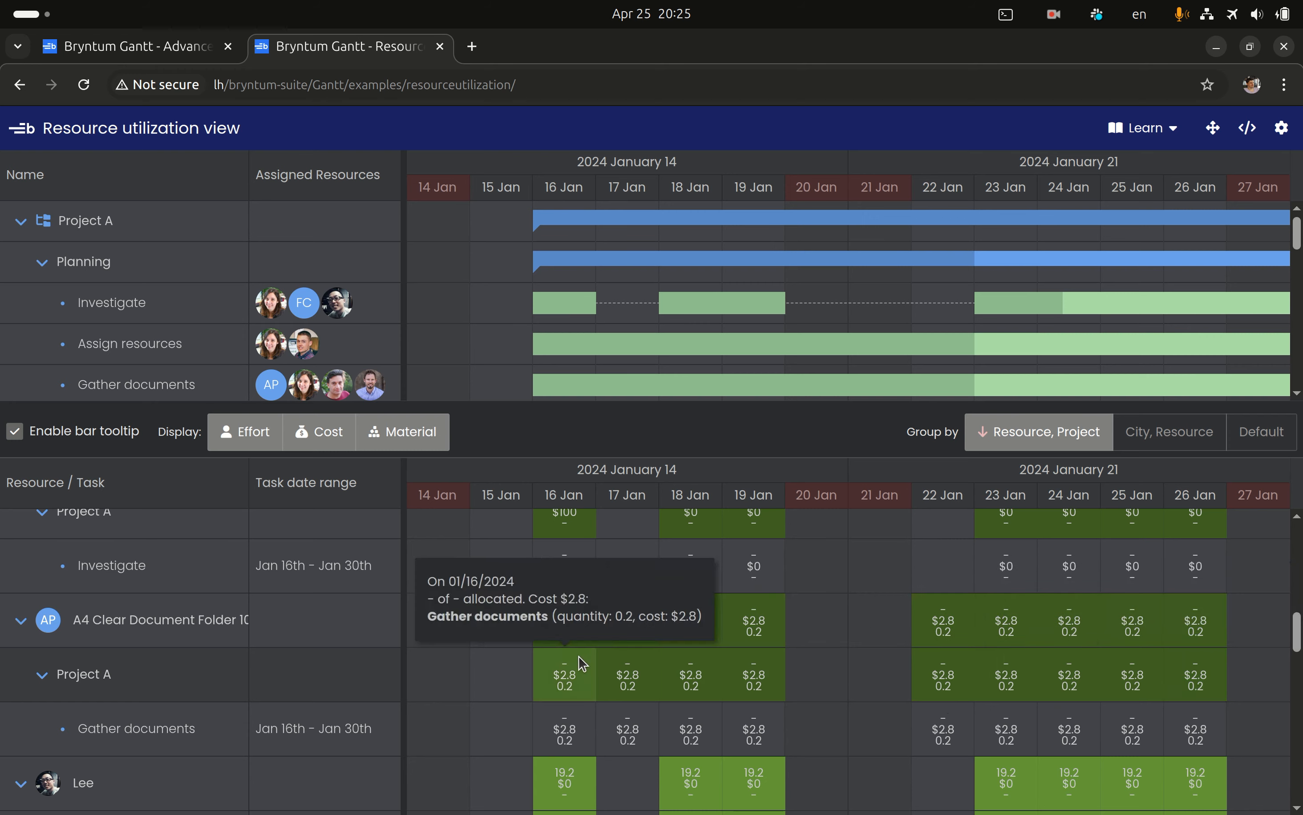
scroll(483, 658, down, 1)
scroll(482, 658, up, 10)
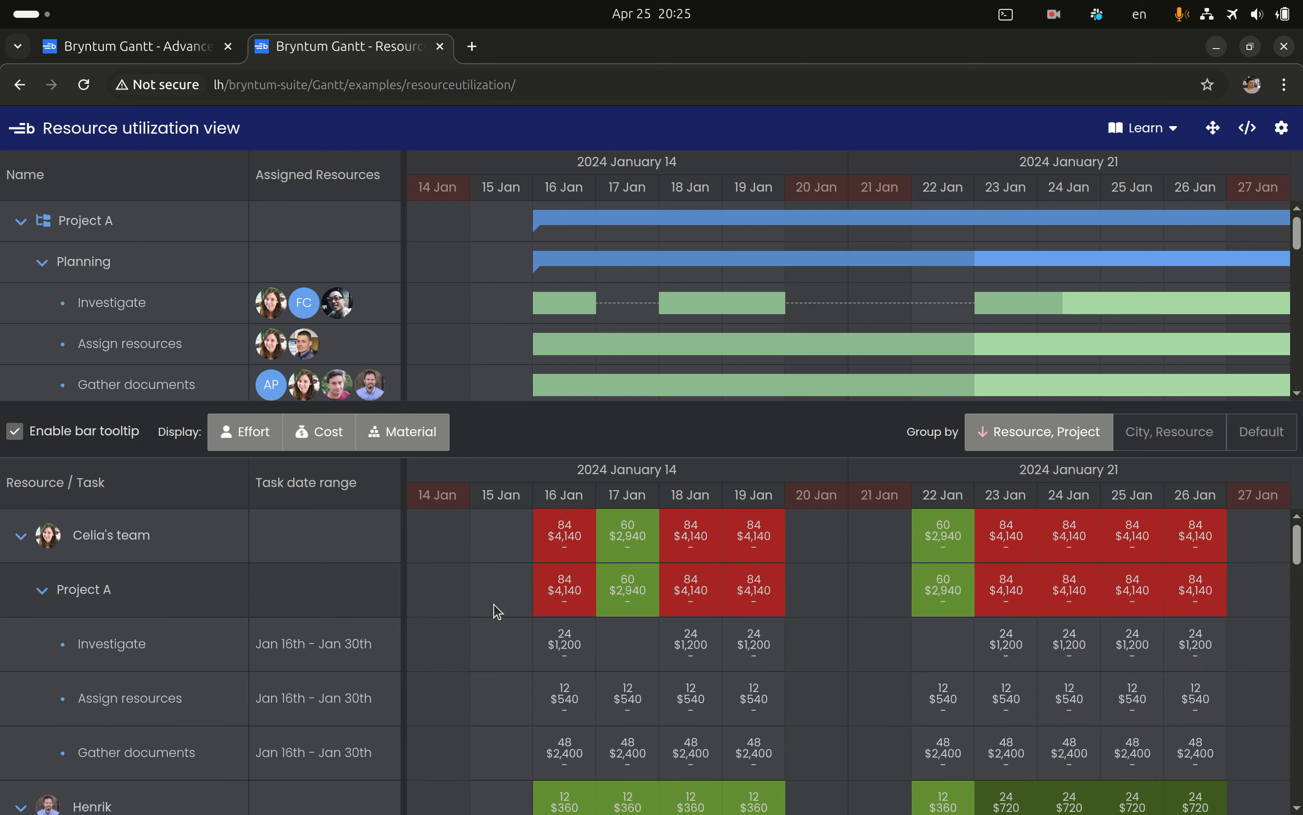
click(1050, 16)
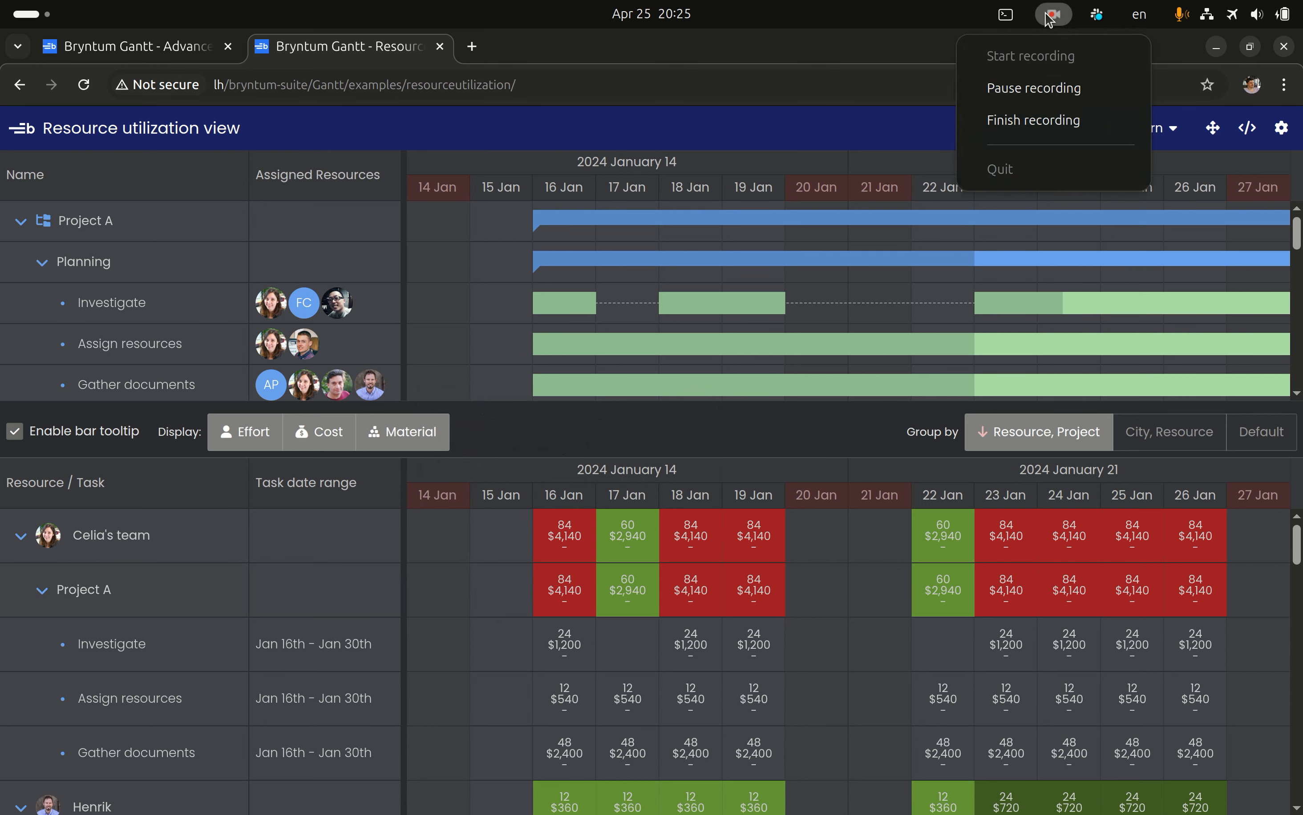